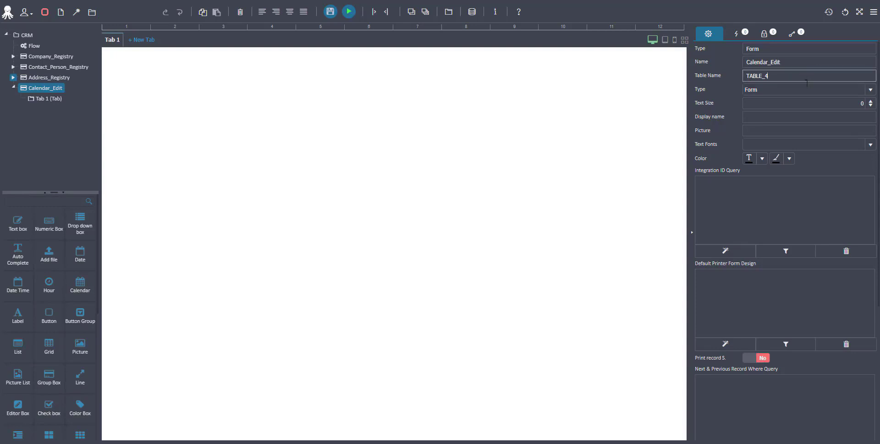
Set the Calendar_Edit form's table name to XP_CalendarEdit and its display name to "Activity Calendar Edit".
key(Tab)
text(XP_CalendarEdit)
click(813, 118)
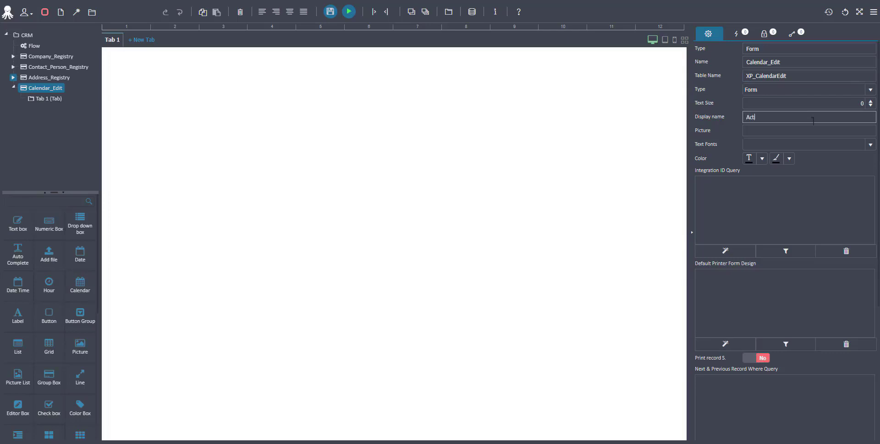
text(Activity Calendar Edit)
Add a drop down box at the top of the form and set its label text to "Company".
drag(126, 180, 133, 57)
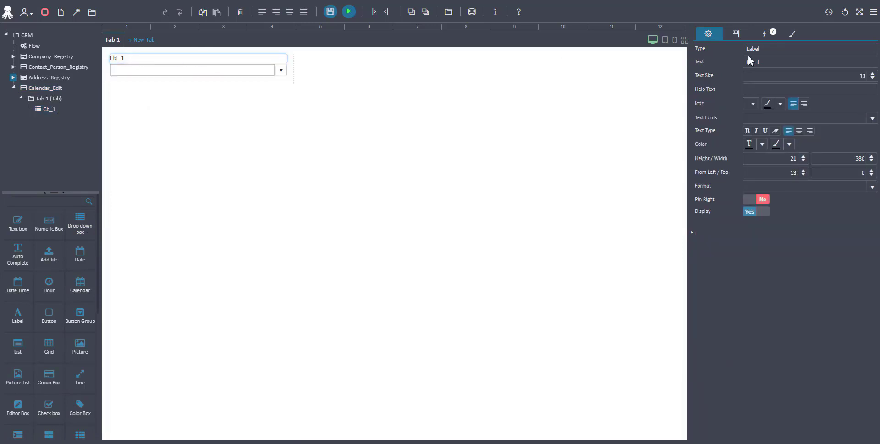
click(764, 63)
double_click(765, 63)
text(Co)
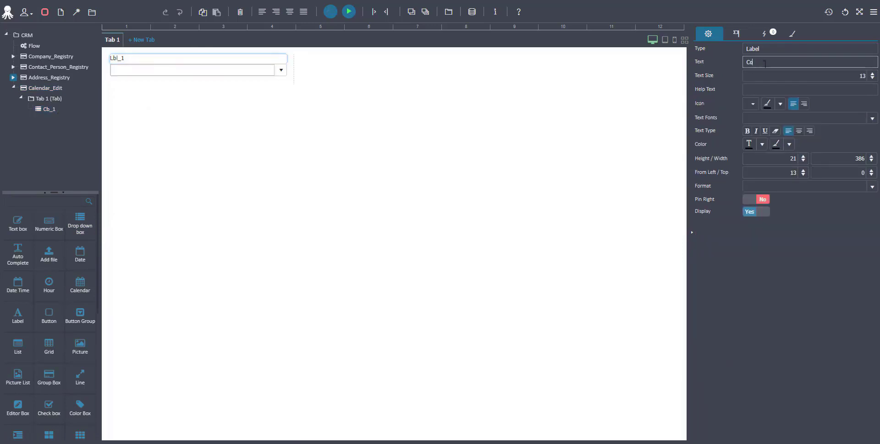
text(mpany)
Name the drop down box under the Company label "Company" and set its field style to SQL Query.
click(232, 70)
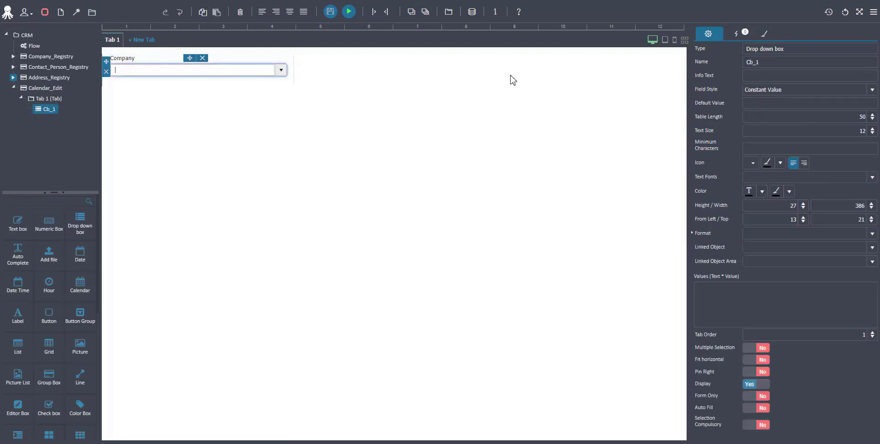
click(792, 67)
text(C)
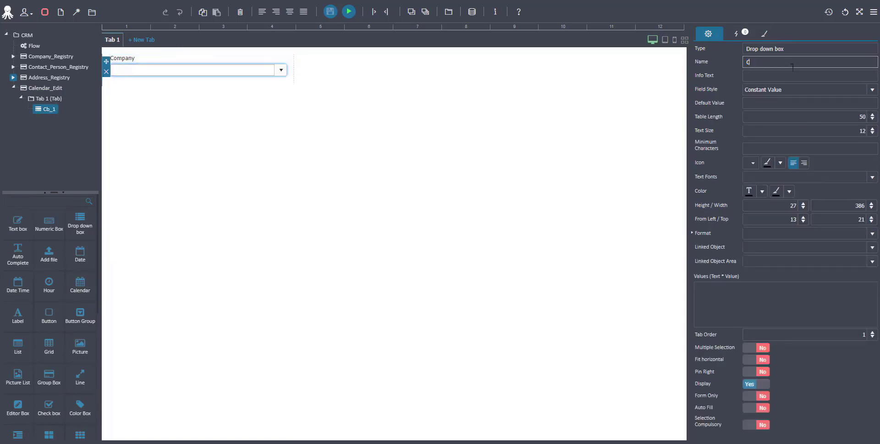
text(ompany)
click(872, 90)
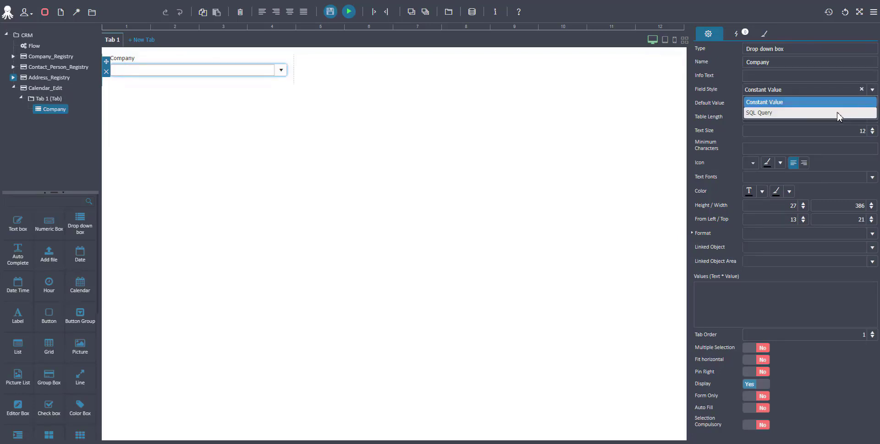
click(839, 112)
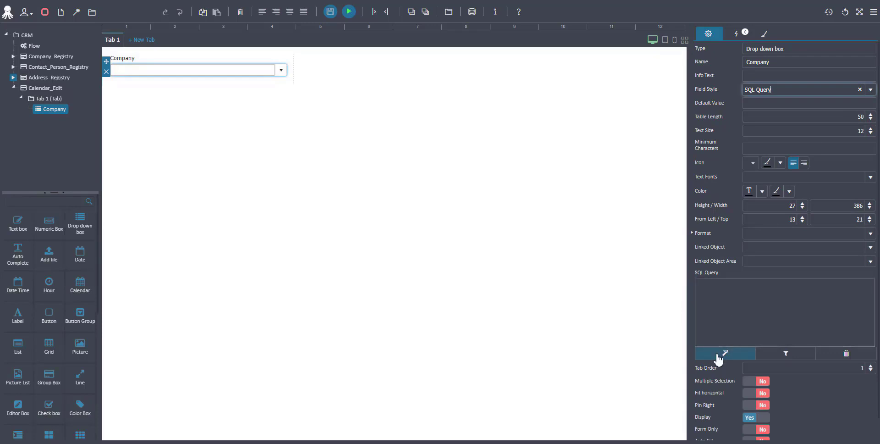
Build and save the Company box's query with the UserTableID and Company_Name columns from the XP_CompanyName table.
click(720, 357)
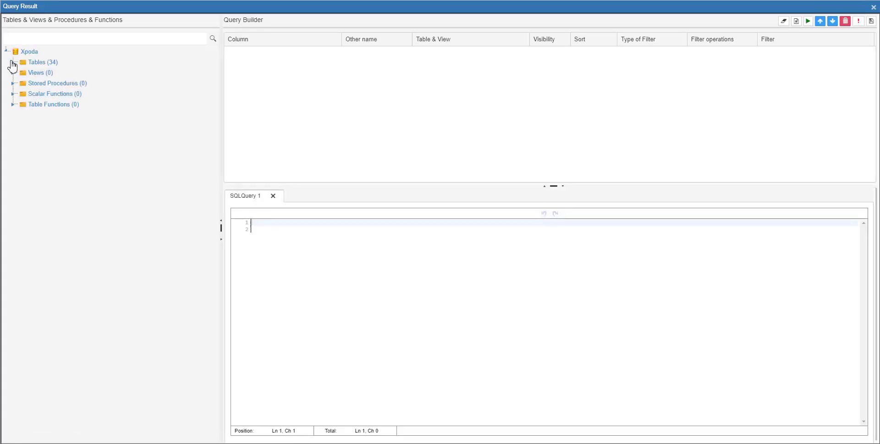
click(13, 63)
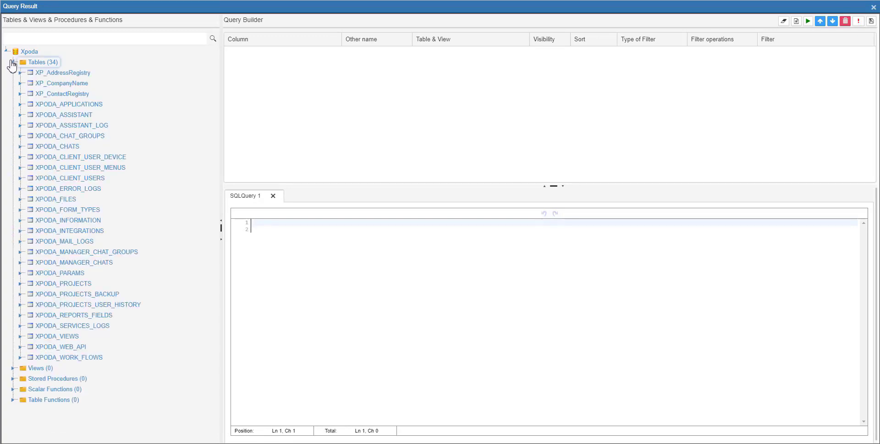
click(20, 84)
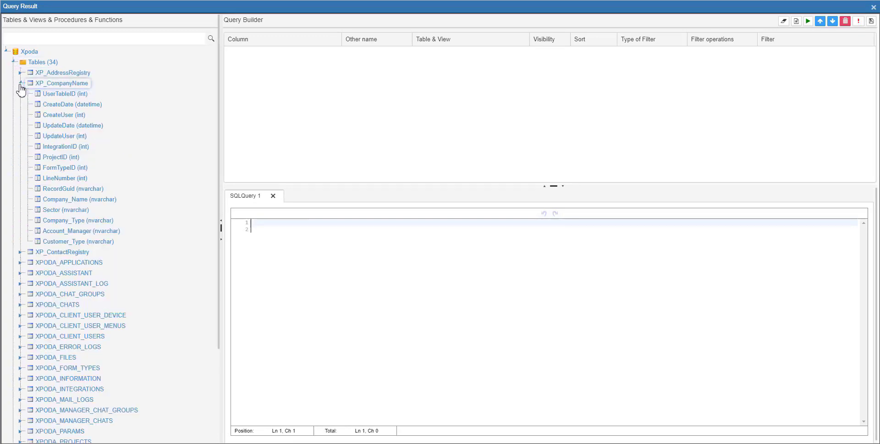
drag(61, 97, 232, 110)
drag(91, 201, 300, 138)
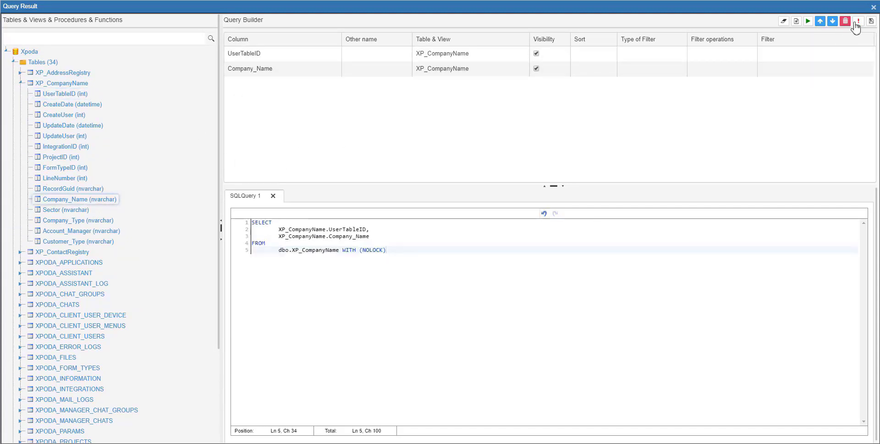
click(872, 22)
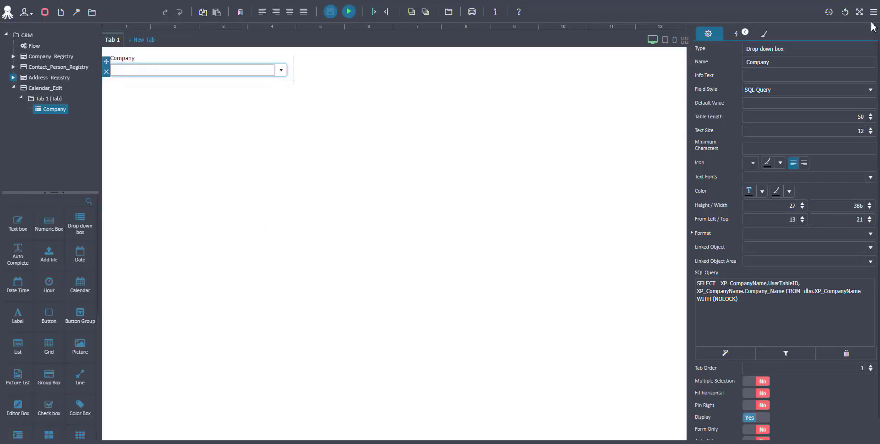
Add a second drop down box below Company and set its label text to "Contact Name".
drag(74, 214, 141, 106)
click(133, 97)
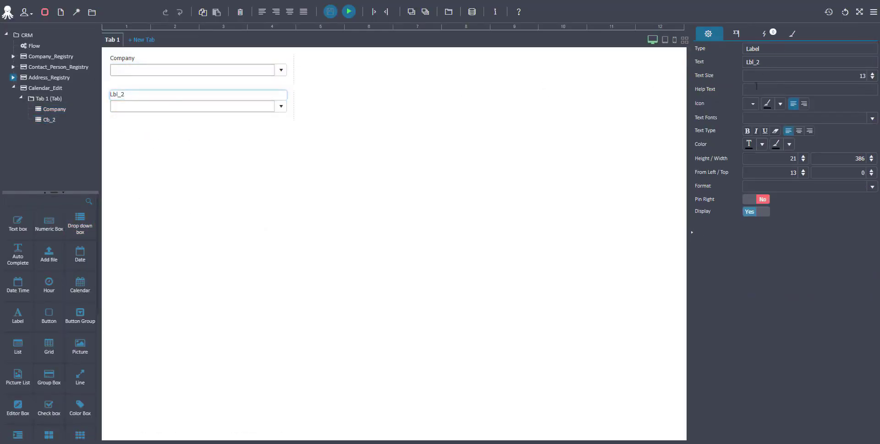
double_click(779, 62)
text(Contact)
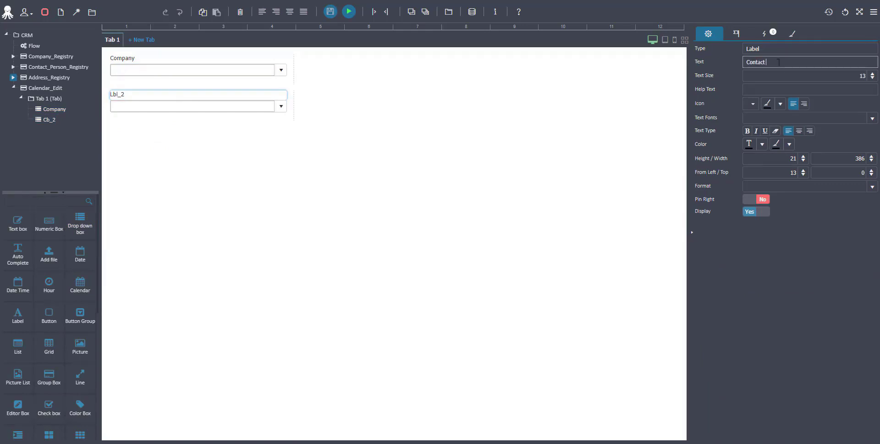
text( Name)
Name the drop down box under the Contact Name label "Contact_Name" and set its field style to SQL Query.
click(255, 110)
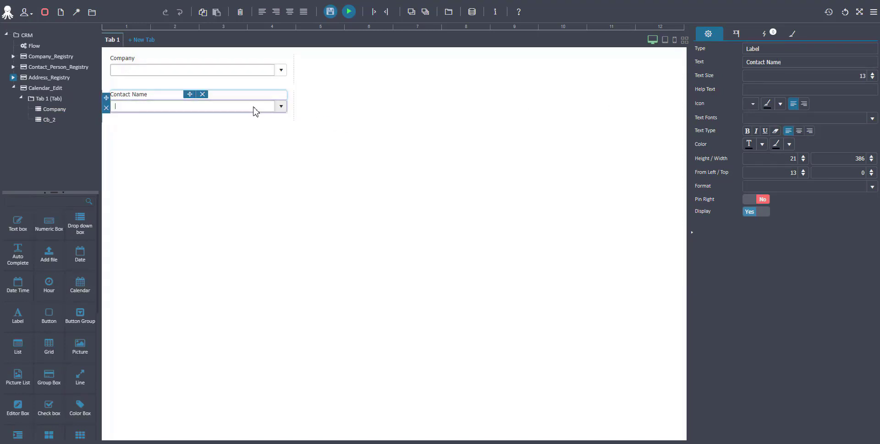
double_click(826, 65)
text(C)
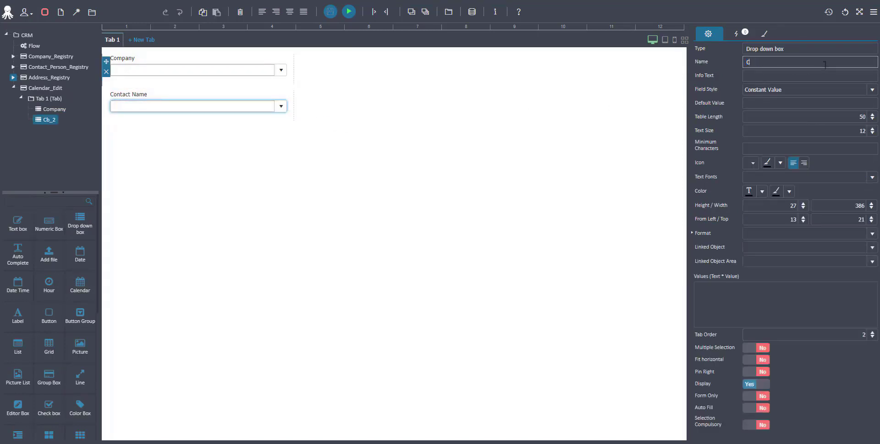
text(ontact_Name)
key(Return)
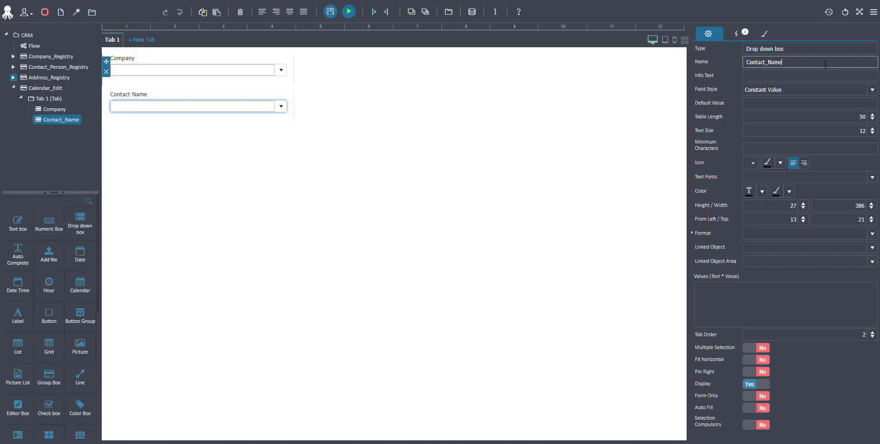
click(872, 89)
click(785, 112)
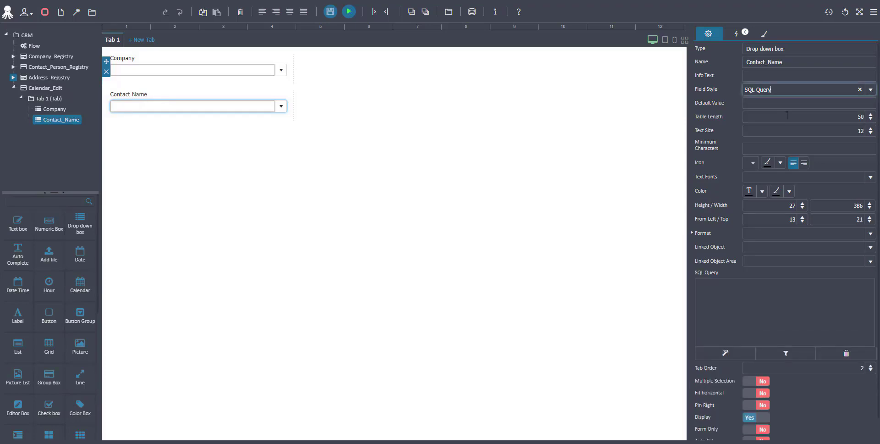
Start the Contact_Name box's query with the UserTableID, Name and Company columns from the XP_ContactRegistry table.
click(709, 360)
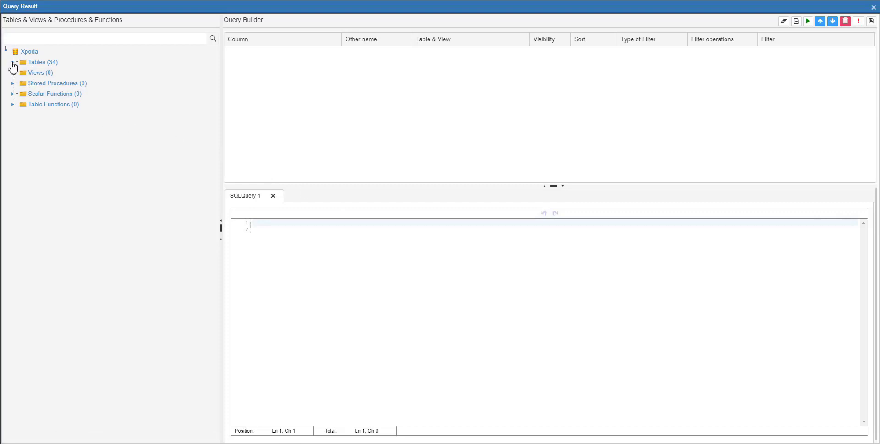
click(14, 62)
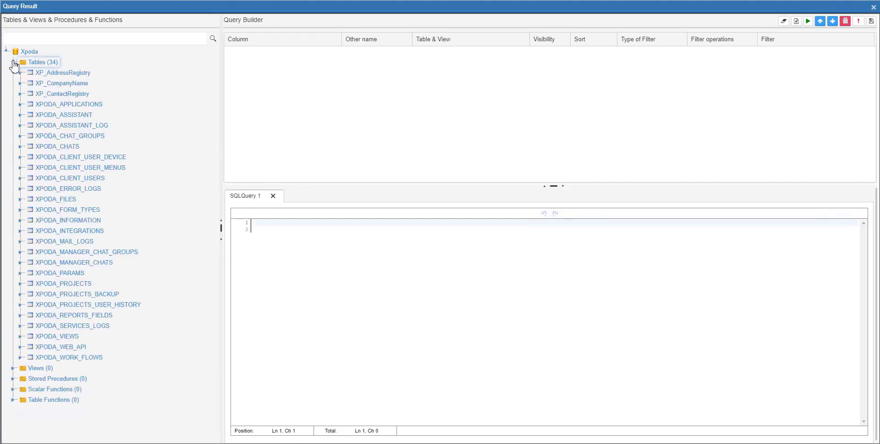
click(20, 94)
drag(51, 105, 228, 125)
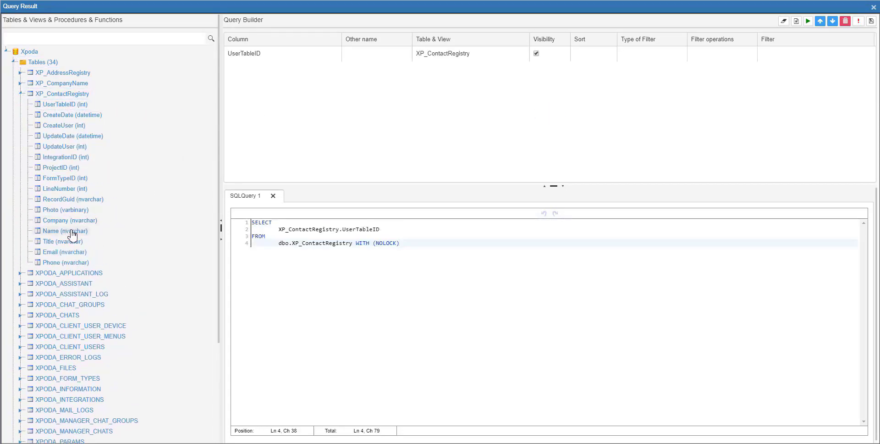
drag(73, 235, 275, 146)
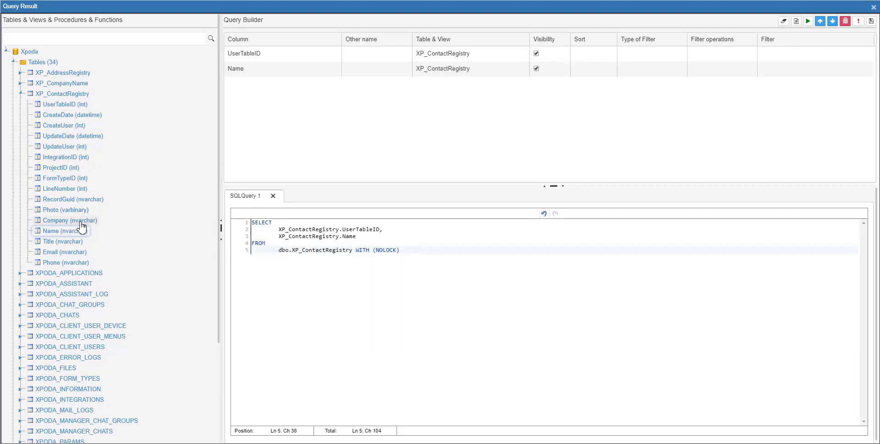
drag(81, 222, 281, 164)
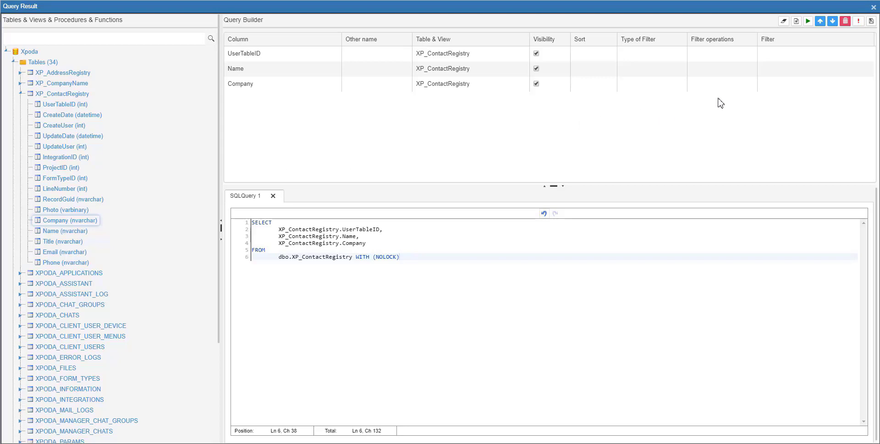
Filter the query's Company column with the Equal operation and the $PCompany parameter.
click(734, 88)
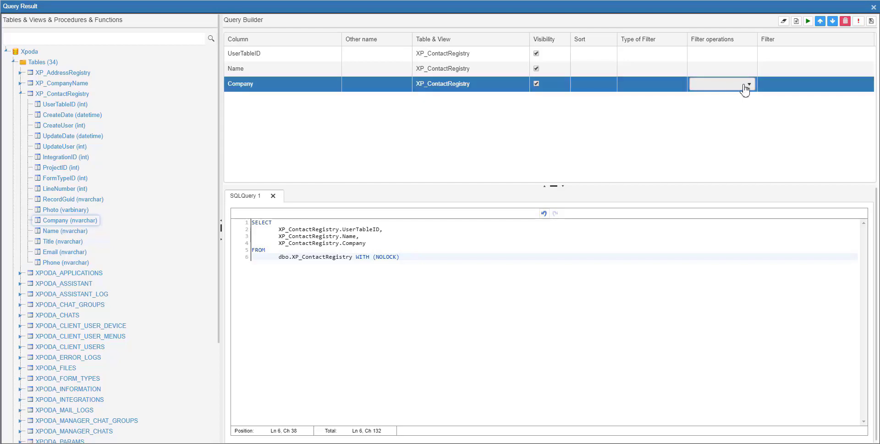
click(748, 87)
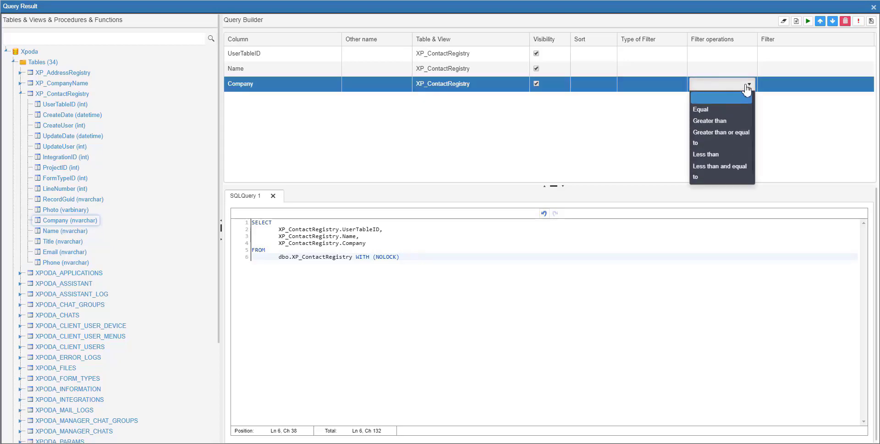
click(733, 111)
click(833, 87)
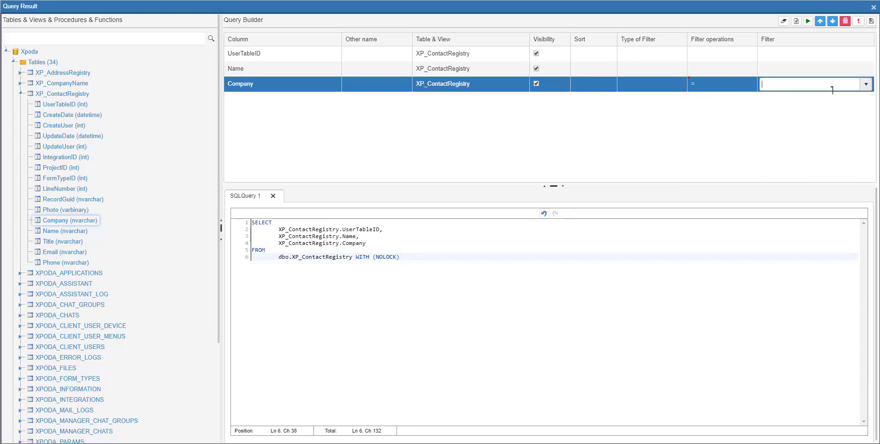
click(866, 86)
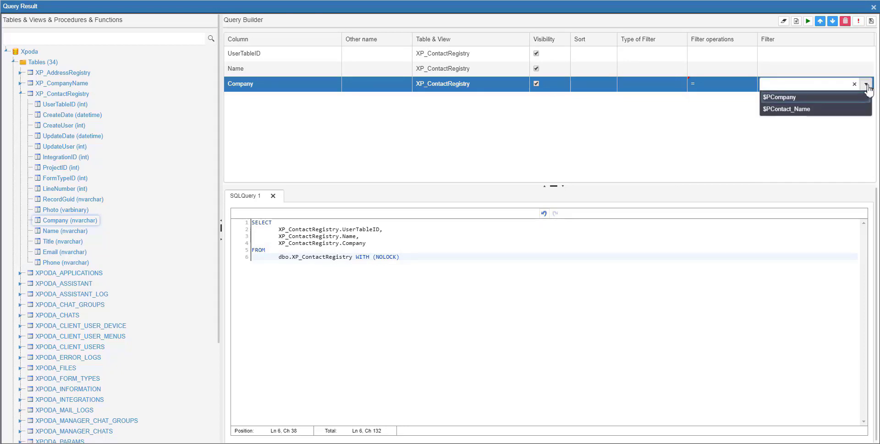
click(833, 102)
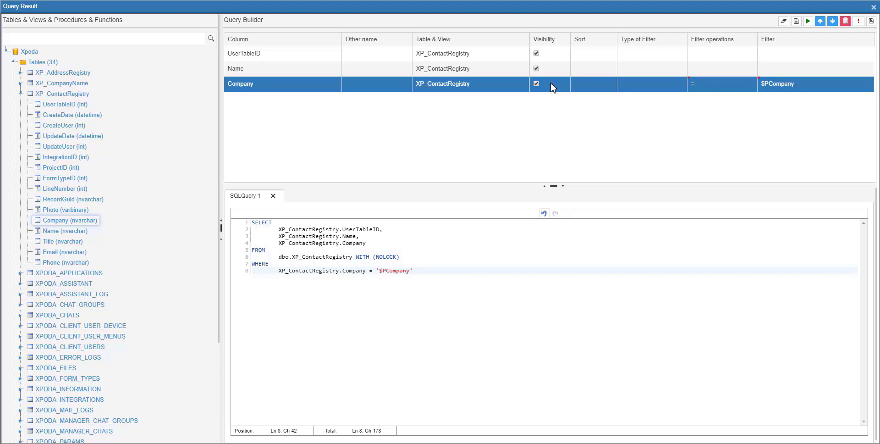
Turn off visibility for the query's Company column and save the query to the Contact_Name box.
click(551, 83)
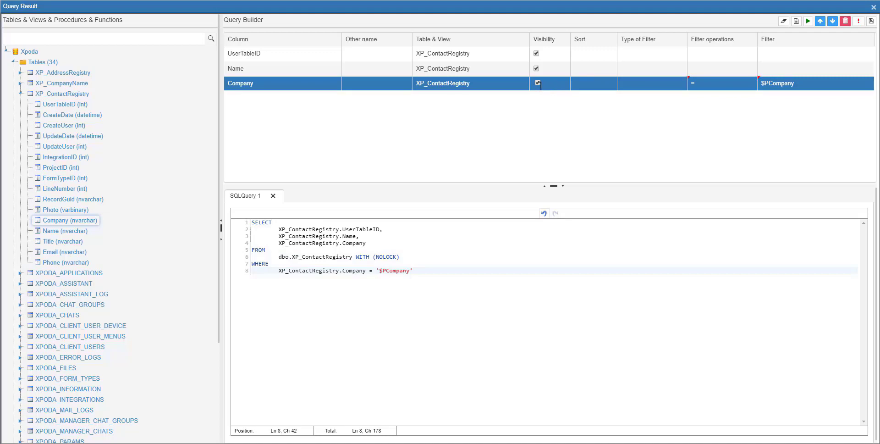
click(537, 83)
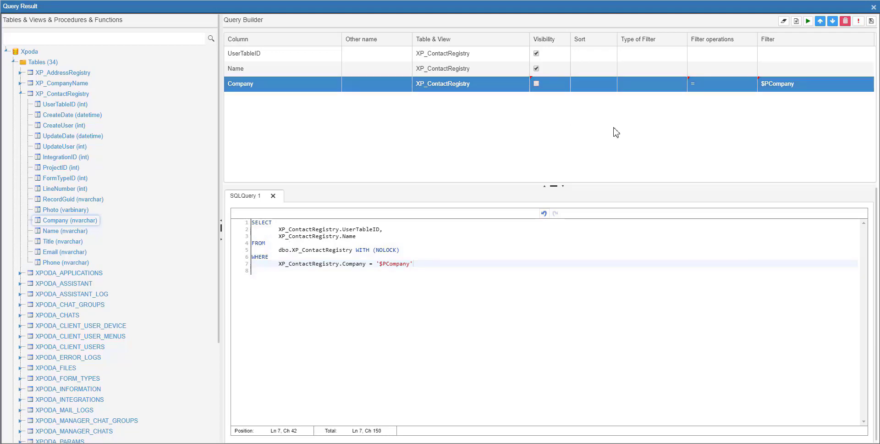
click(871, 22)
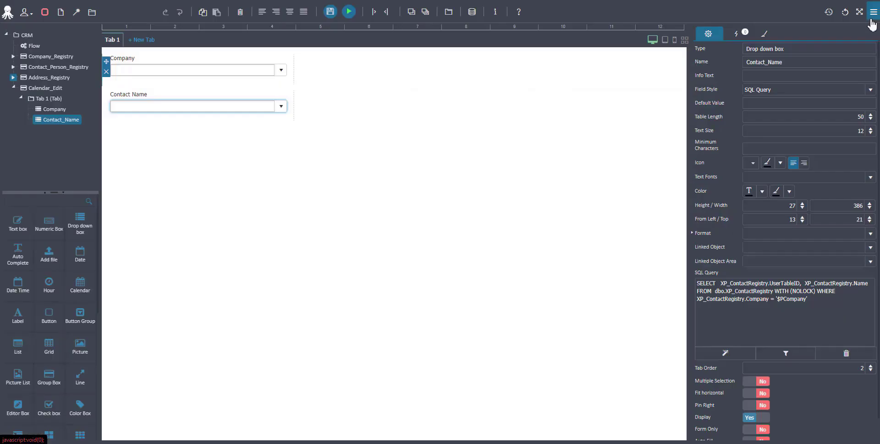
Add a Date Time field below Contact Name and set its label text to "Start Time".
drag(17, 284, 138, 170)
click(126, 130)
click(775, 62)
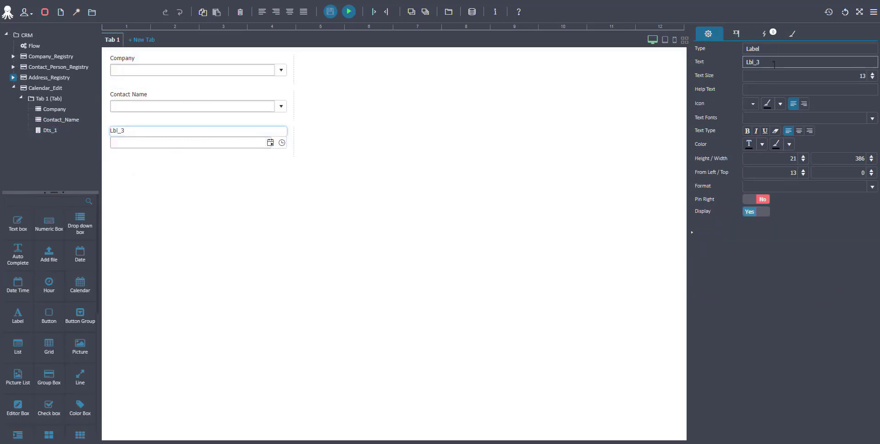
key(ctrl+a)
text(Start Time)
Name the Date Time field under the Start Time label "Start_Time".
click(243, 143)
click(778, 62)
key(ctrl+a)
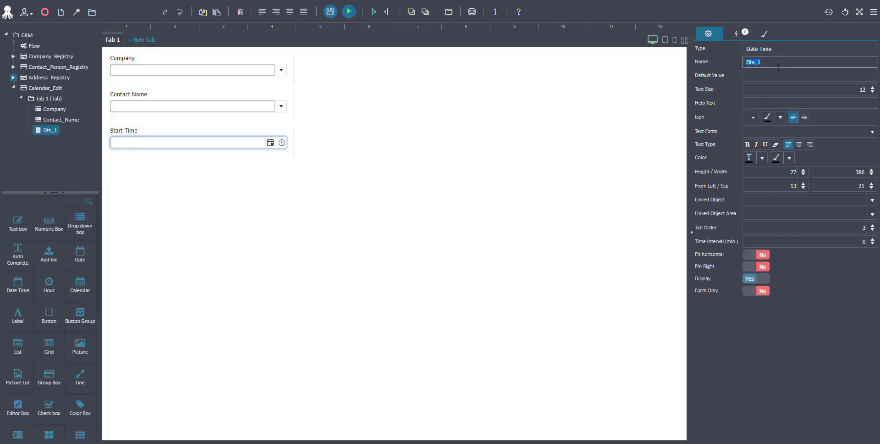
text(Start Time)
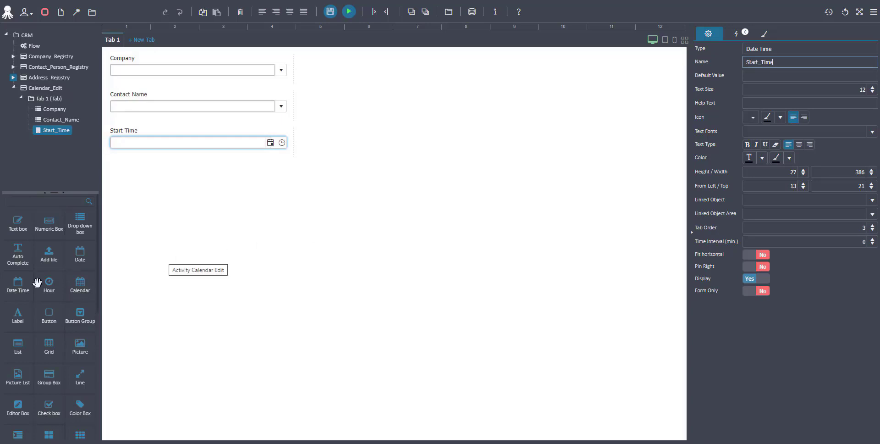
Add a Date Time field below Start Time and set its label text to "End Time".
drag(18, 284, 131, 167)
click(131, 166)
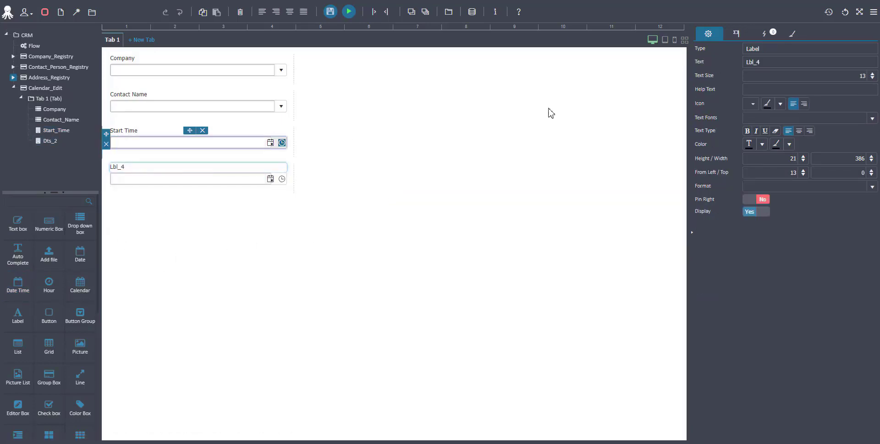
click(790, 62)
key(ctrl+a)
text(End)
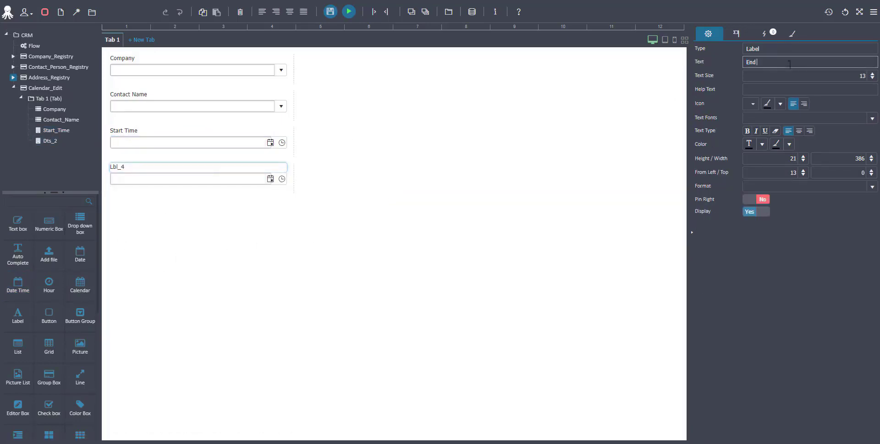
text( Time)
Name the Date Time field under the End Time label "End_Time".
click(257, 178)
click(817, 63)
key(ctrl+a)
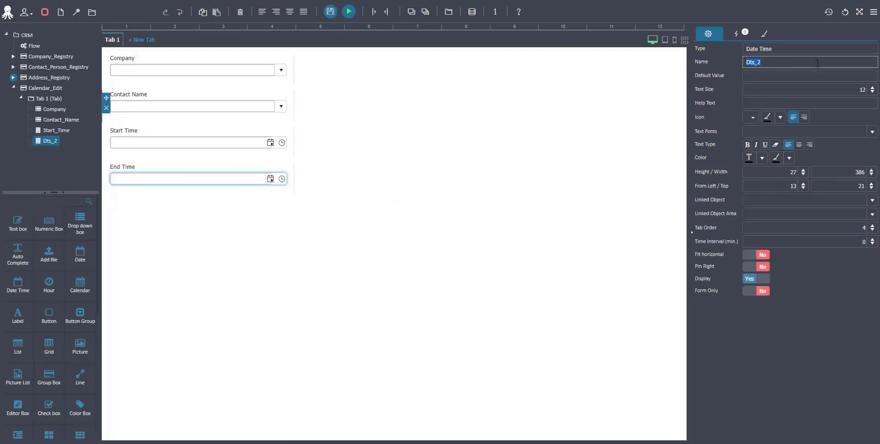
text(End_Time)
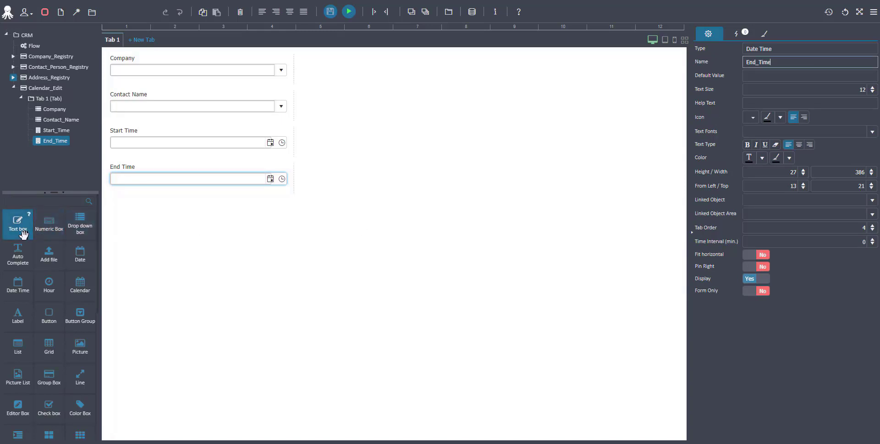
Add a Text box below End Time and set its label text to "Notes".
drag(73, 234, 128, 200)
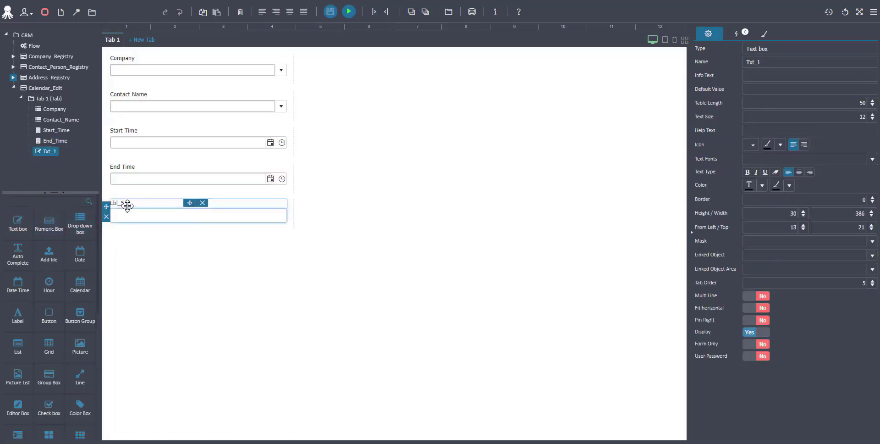
click(128, 202)
click(769, 63)
double_click(769, 63)
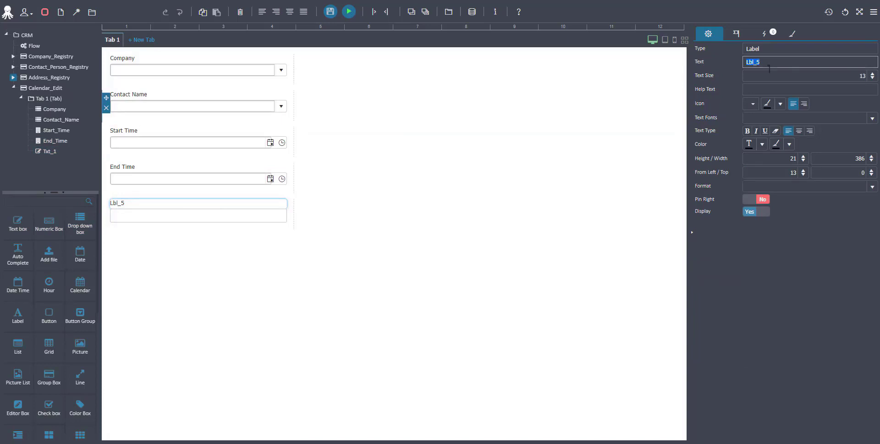
text(Notes)
Name the text box under the Notes label "Notes".
click(275, 215)
double_click(809, 63)
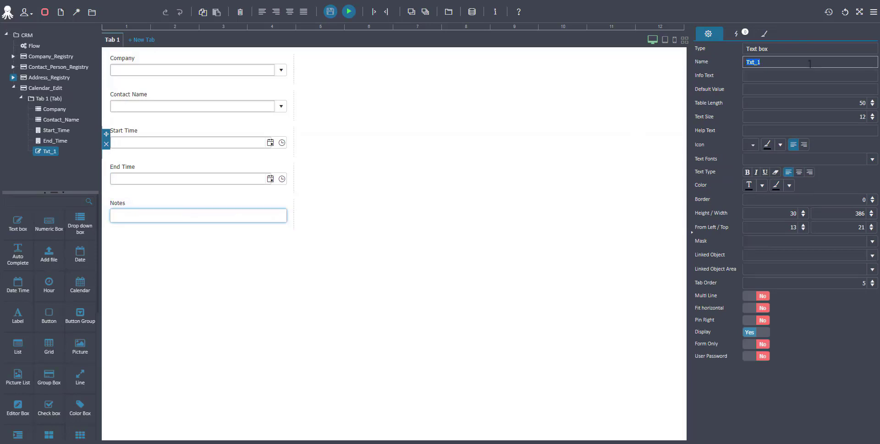
text(Notes)
Set the Notes text box height to 100 and turn on its Multi Line option.
double_click(791, 214)
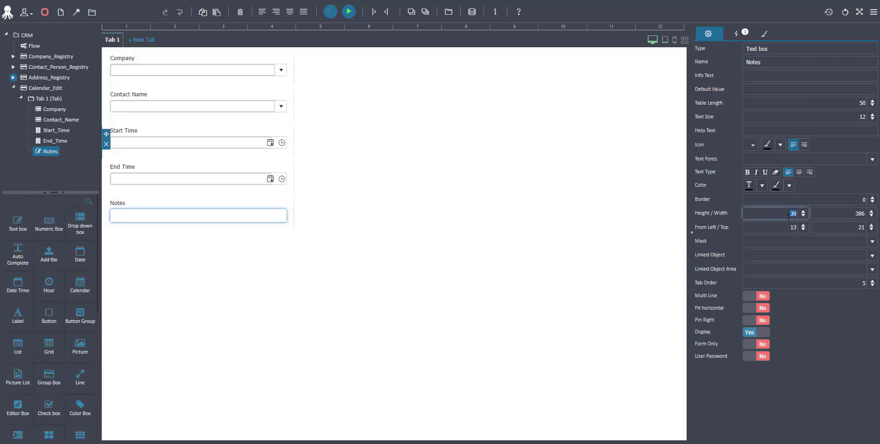
text(100)
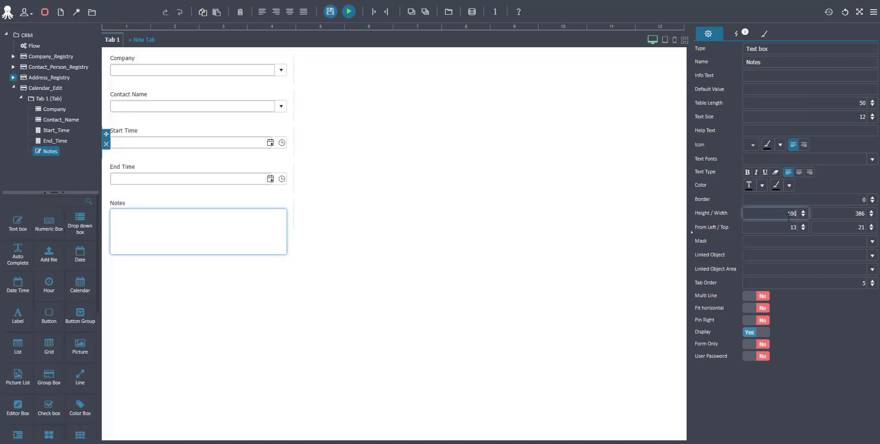
click(764, 295)
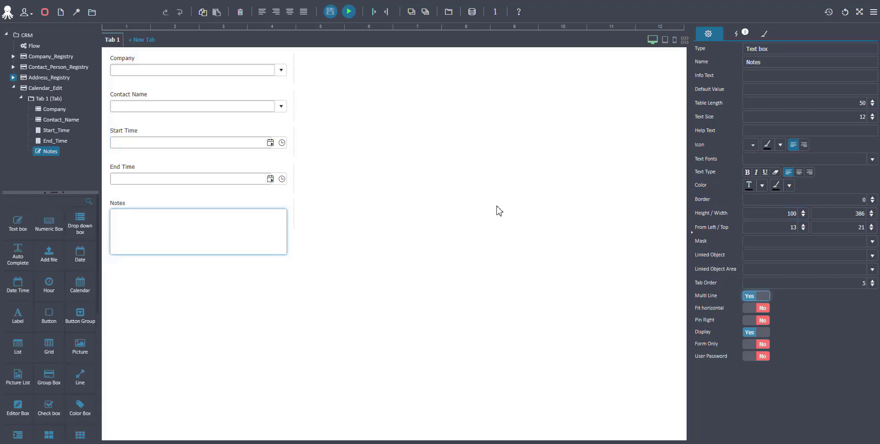
Add an action to the Company drop down that runs Clear Content when the value changes.
click(238, 76)
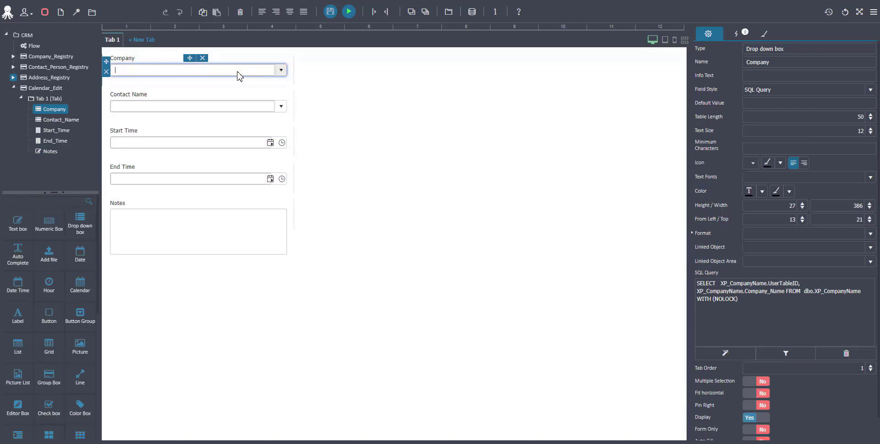
click(741, 35)
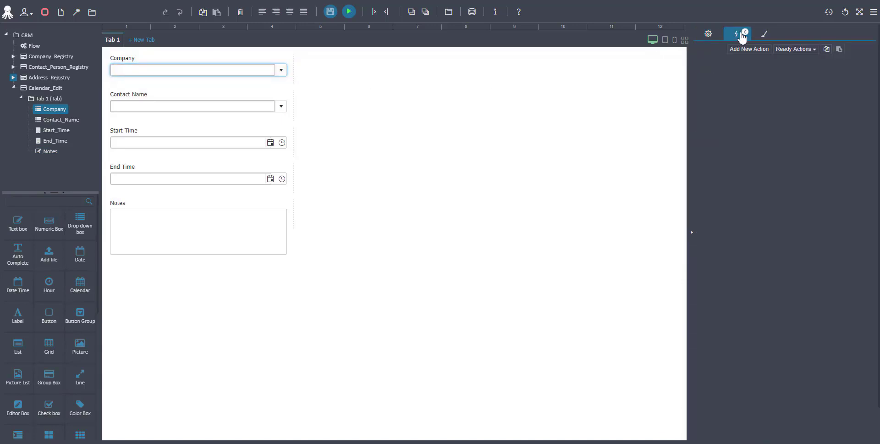
click(759, 52)
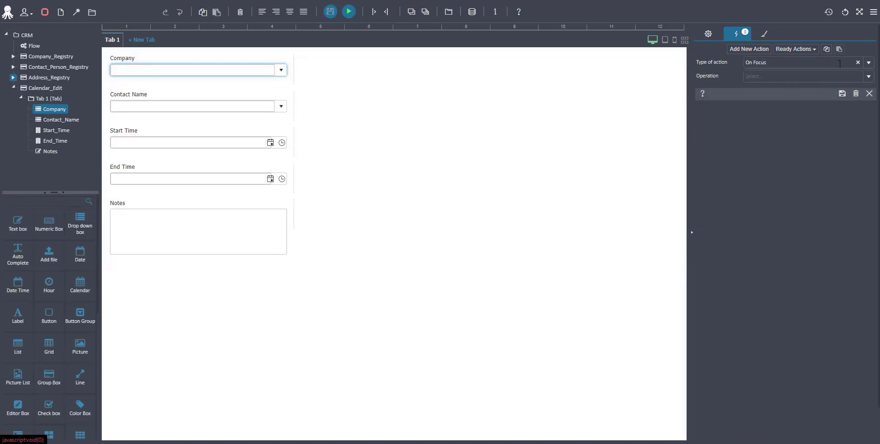
click(869, 64)
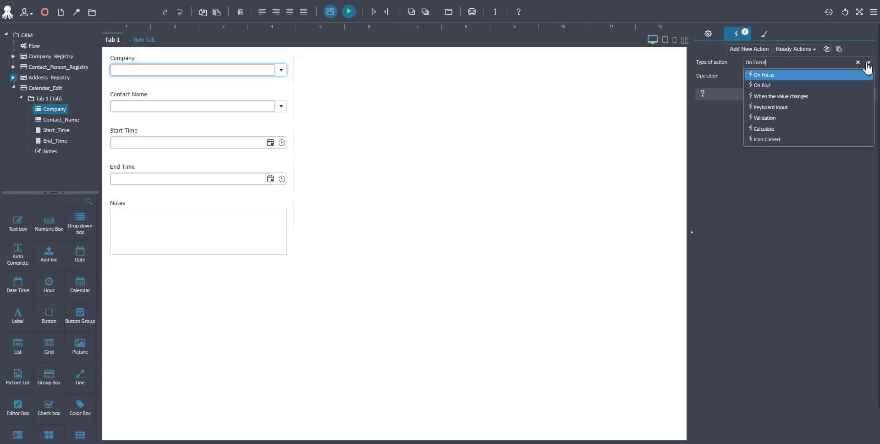
click(825, 90)
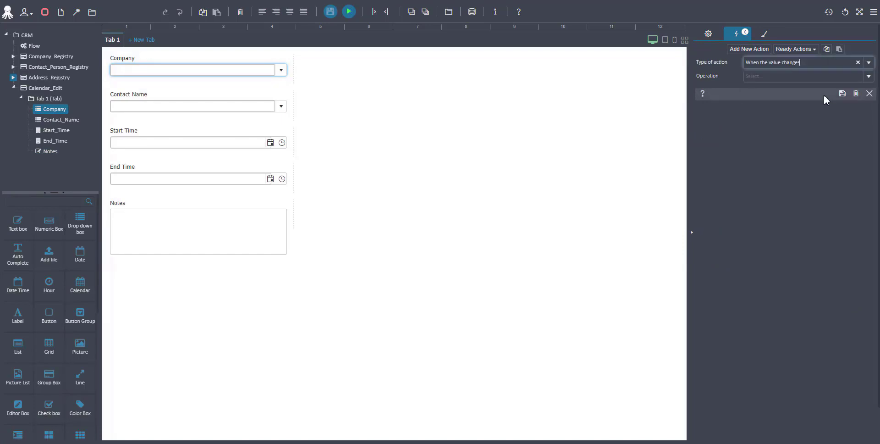
click(797, 78)
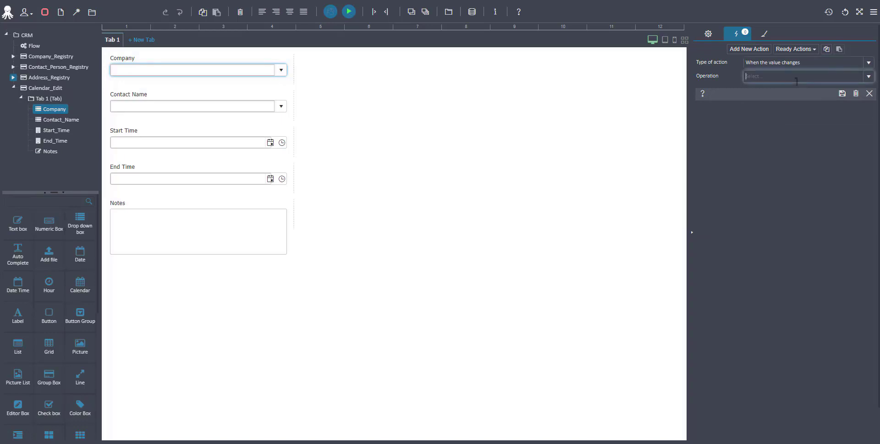
text(cle)
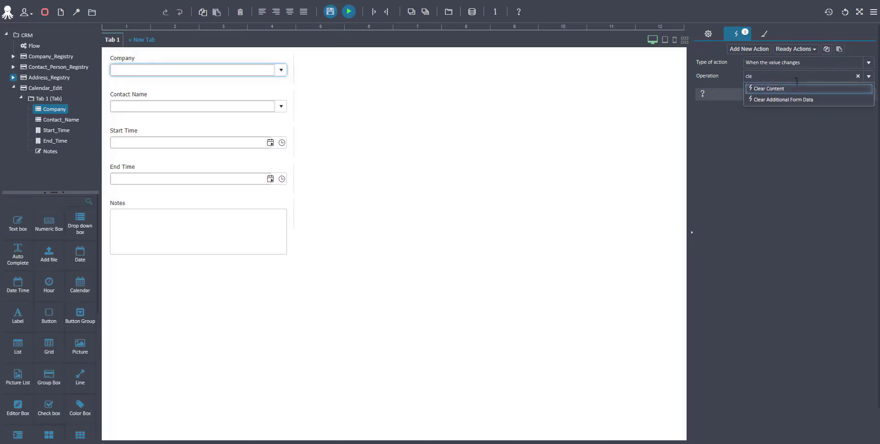
click(782, 89)
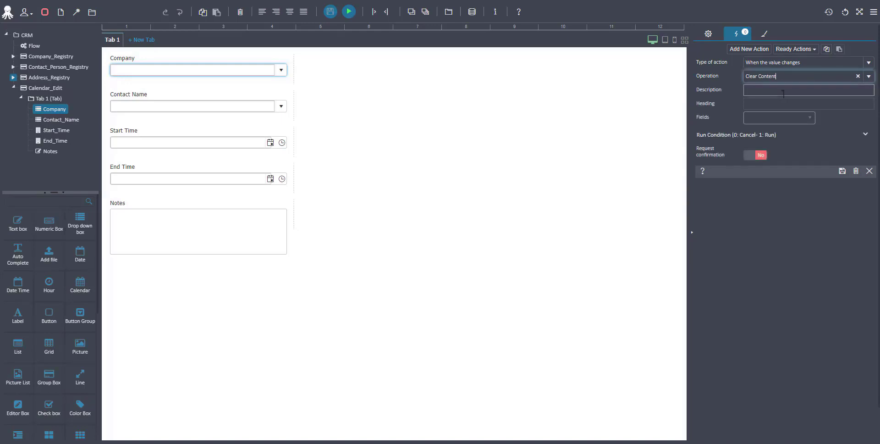
Choose Contact_Name as the field for the Clear Content action and save the action.
click(810, 120)
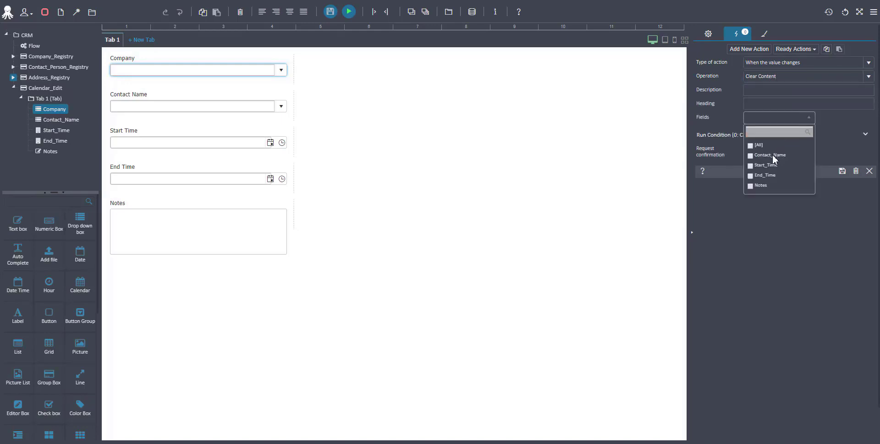
click(750, 156)
click(812, 234)
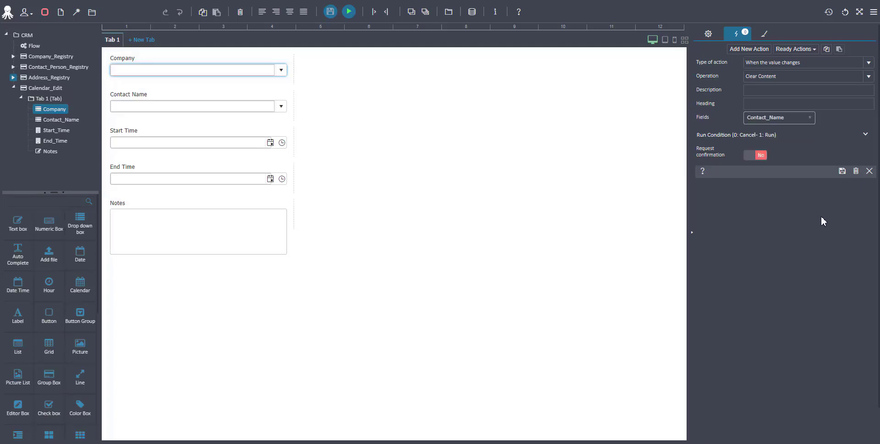
click(842, 171)
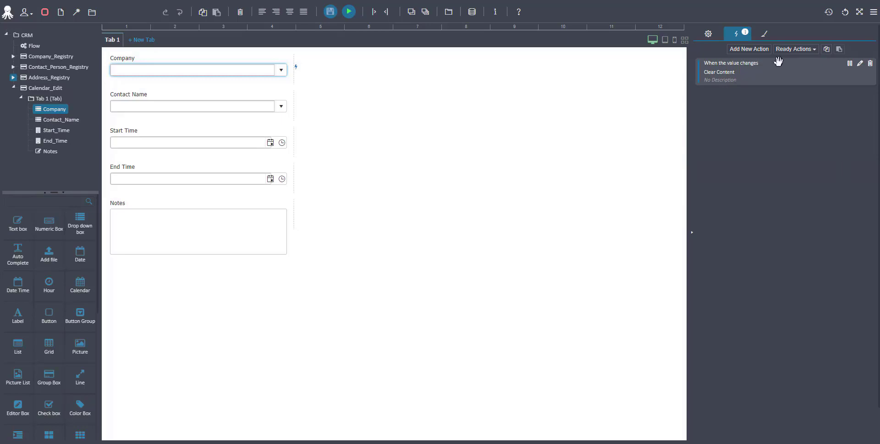
Add a second action to the Company drop down that runs Update Value when the value changes.
click(763, 51)
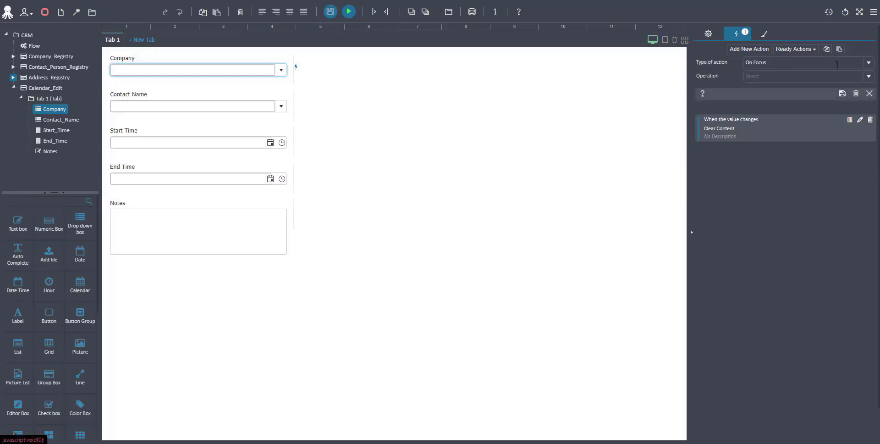
click(869, 63)
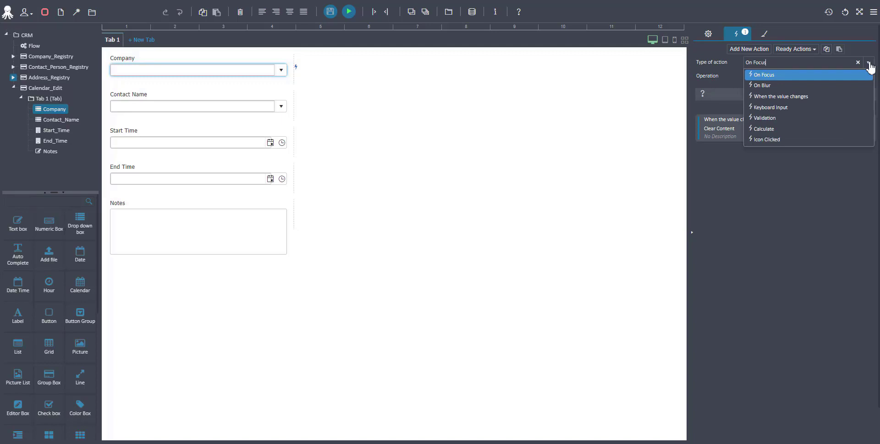
click(850, 95)
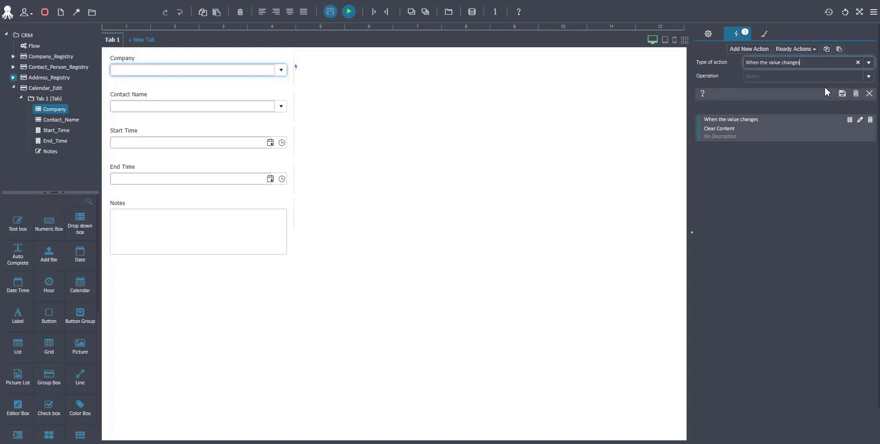
click(804, 77)
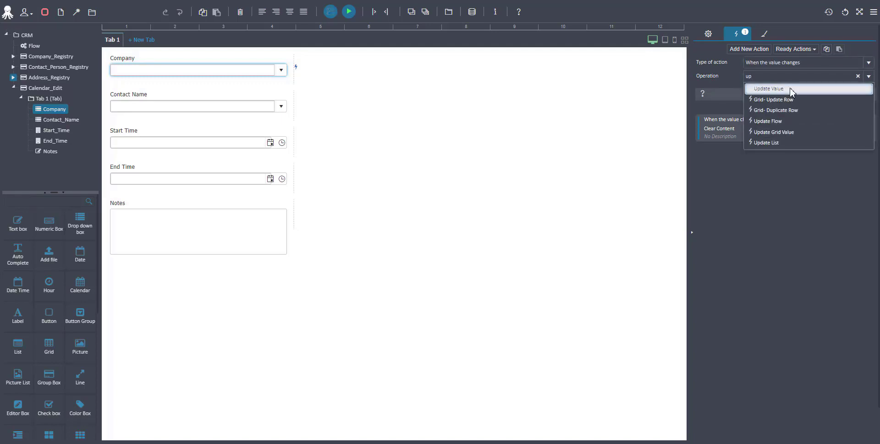
click(792, 89)
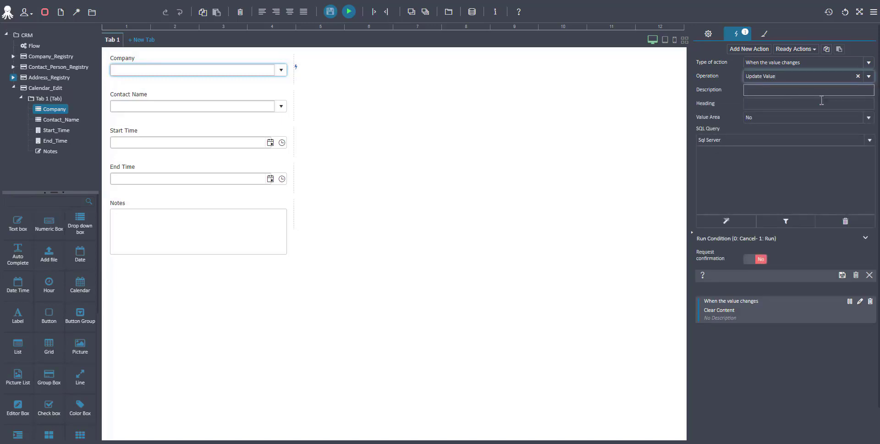
Set the Update Value action's value area to Contact_Name and save the action.
click(869, 118)
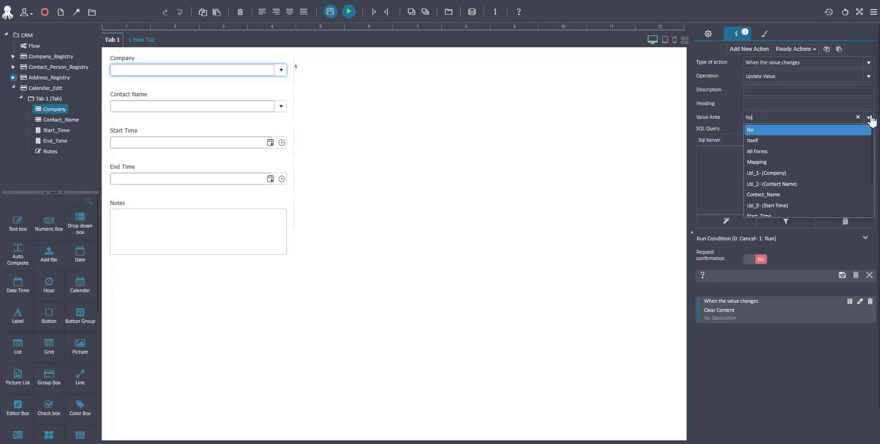
click(788, 198)
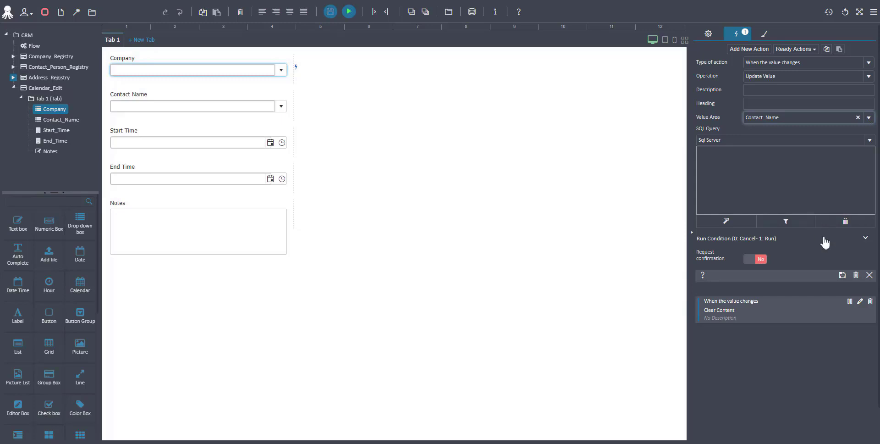
click(842, 277)
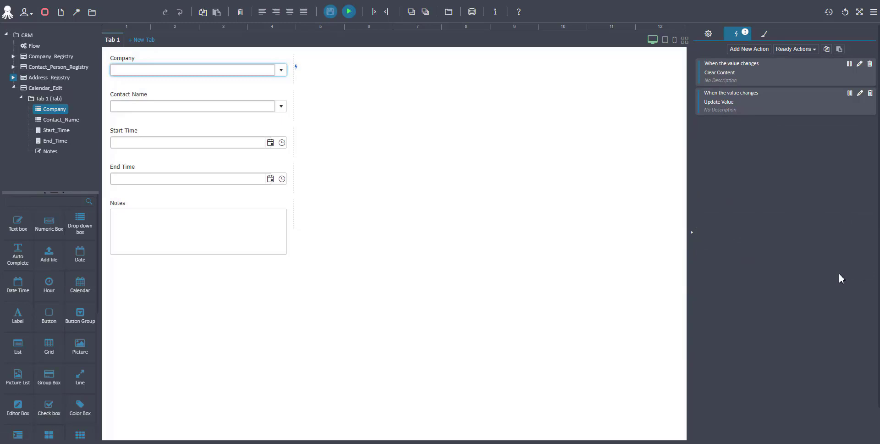
Save the Calendar_Edit form and run the project.
click(331, 12)
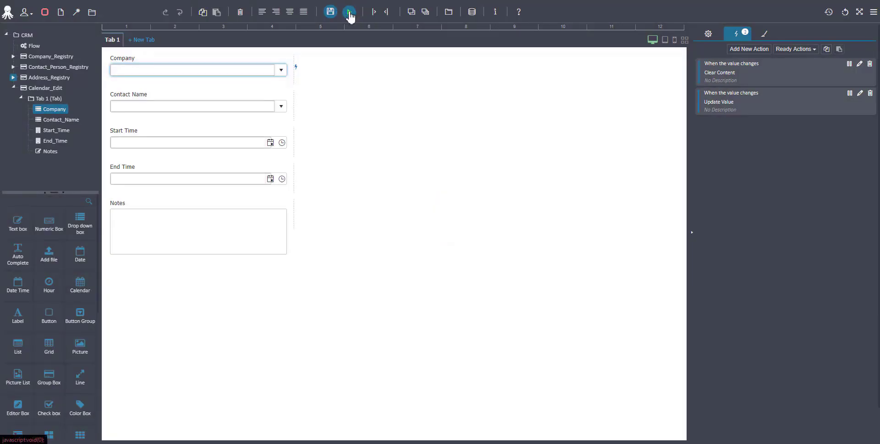
click(350, 12)
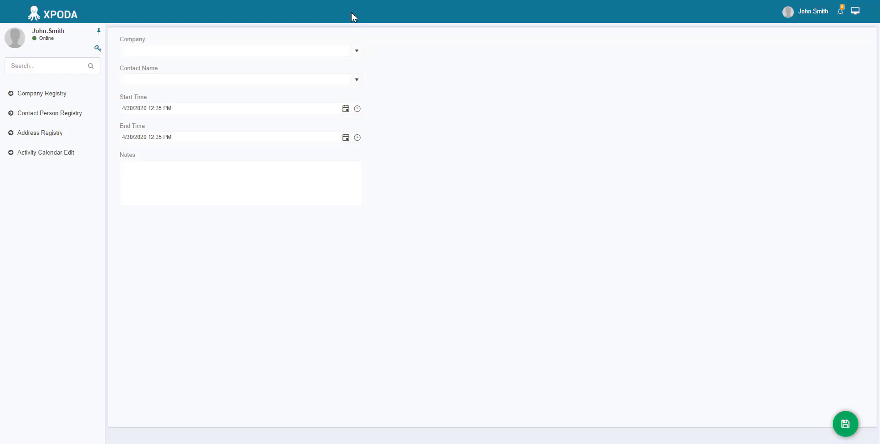
Register the company Xpoda INC with sector Finance, company type Solution Partner and an account manager, and save the record.
click(55, 104)
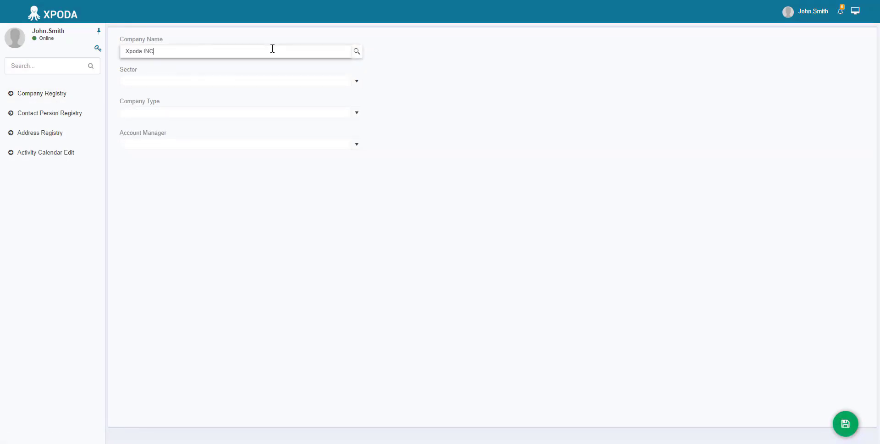
click(357, 82)
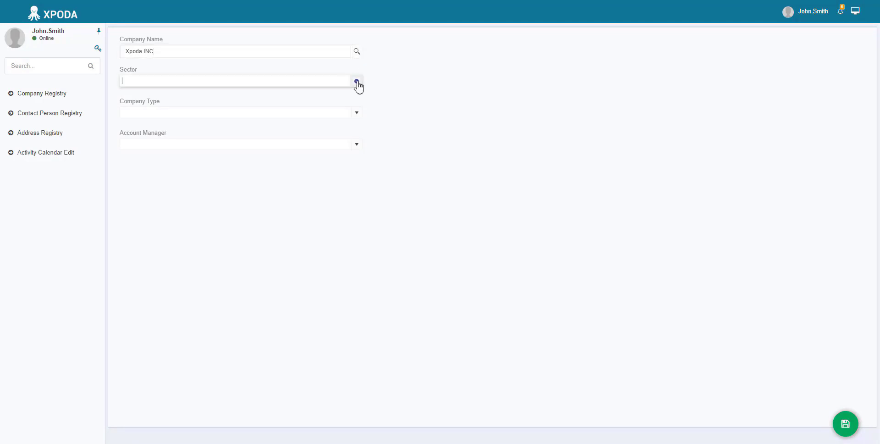
click(336, 104)
click(359, 115)
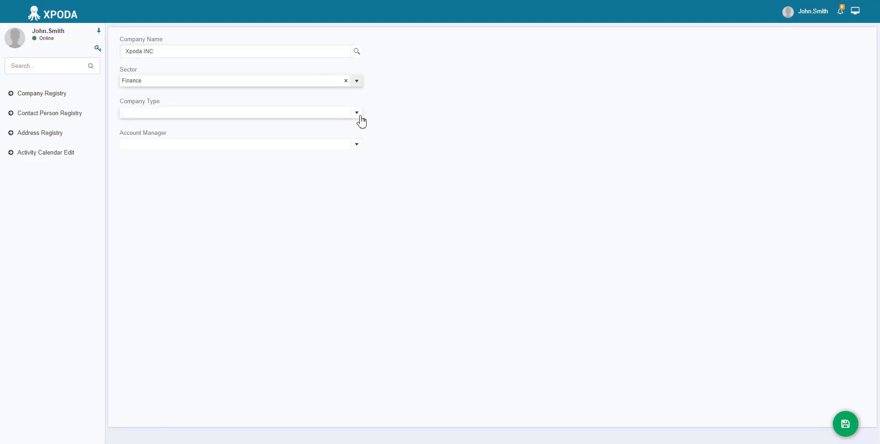
click(354, 135)
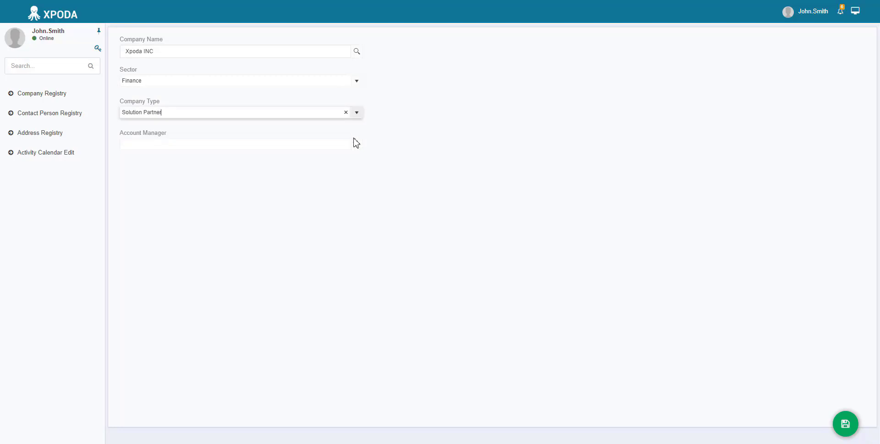
click(358, 146)
click(342, 165)
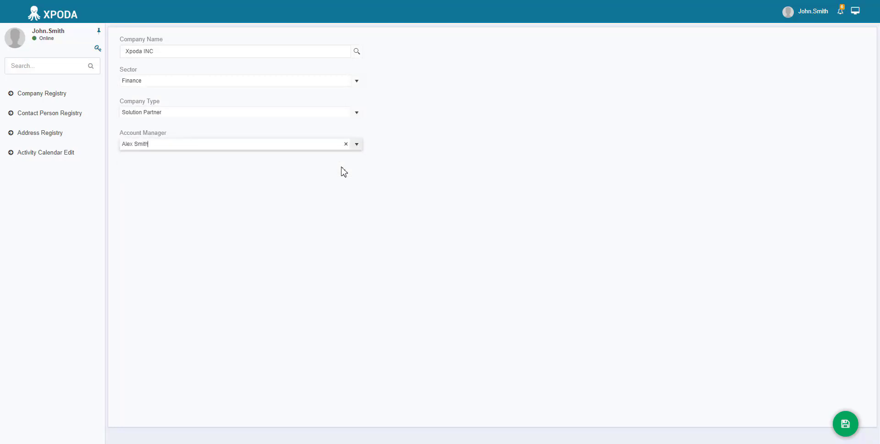
click(847, 425)
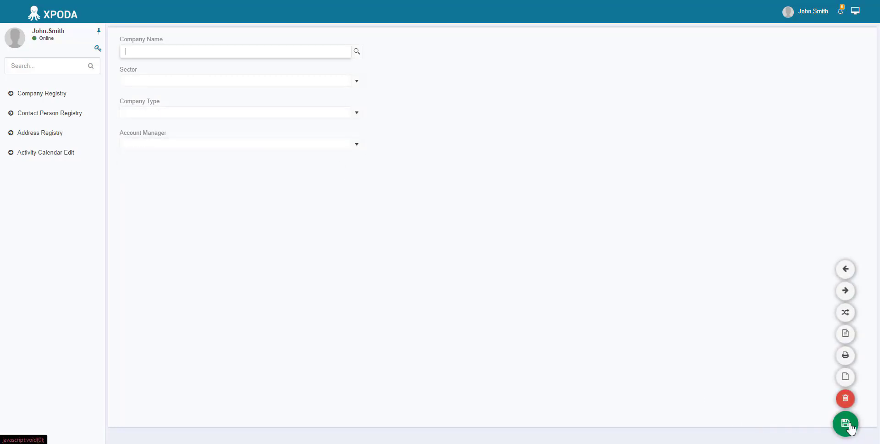
Start a contact person record with the XPODA logo image as the photo and Xpoda INC as the company.
click(54, 117)
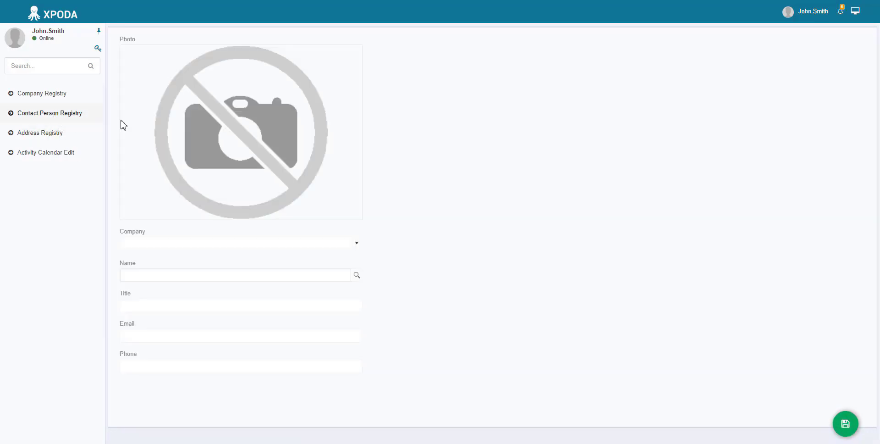
click(234, 130)
double_click(106, 85)
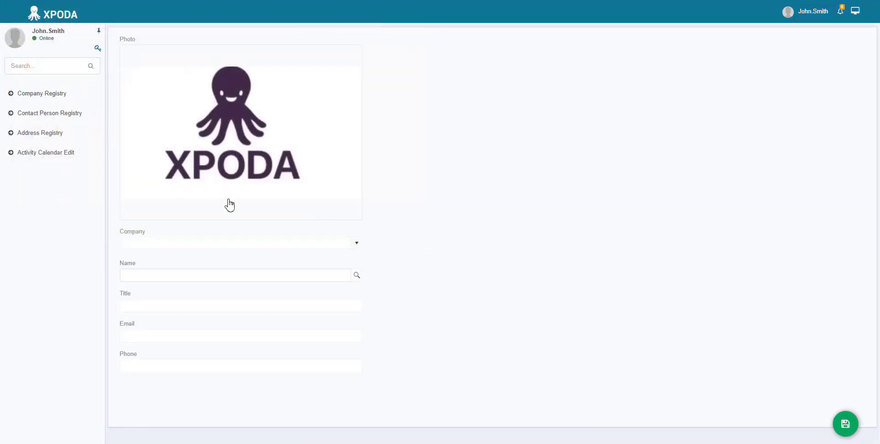
click(354, 252)
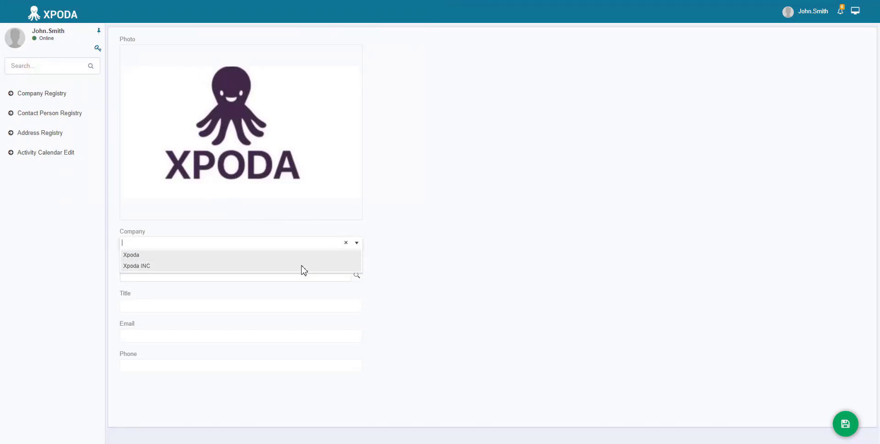
click(303, 268)
Enter the contact's full name, title CEO, e-mail address and phone number, and save the contact record.
click(288, 274)
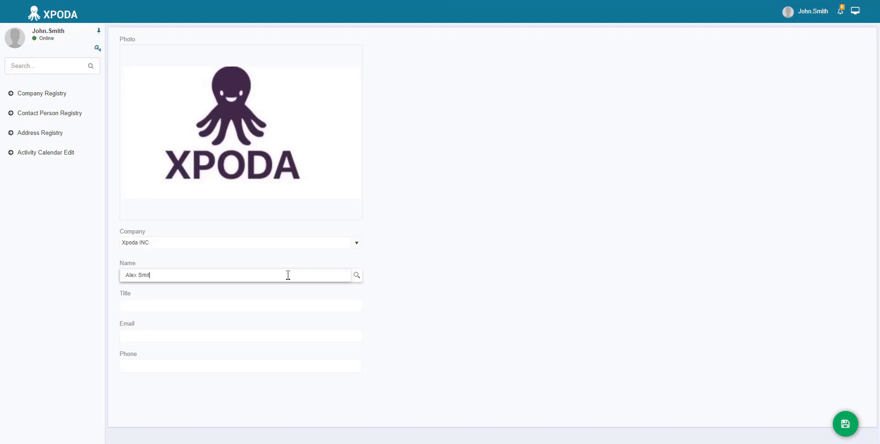
click(278, 305)
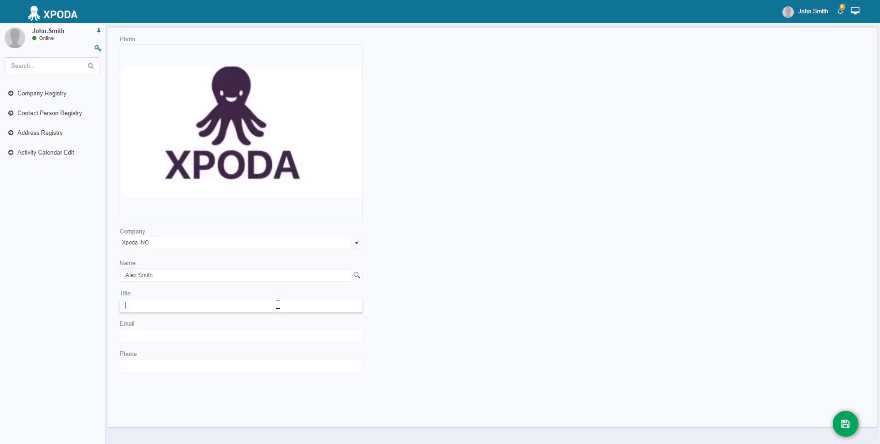
click(278, 334)
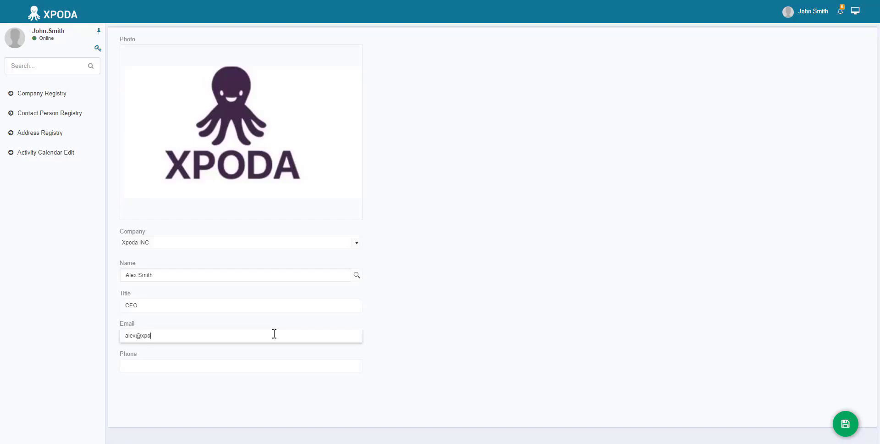
click(282, 364)
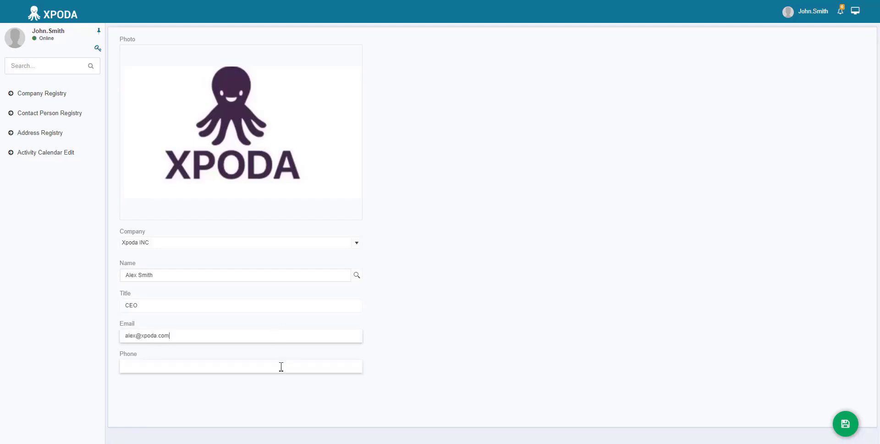
text(222) 222-2222)
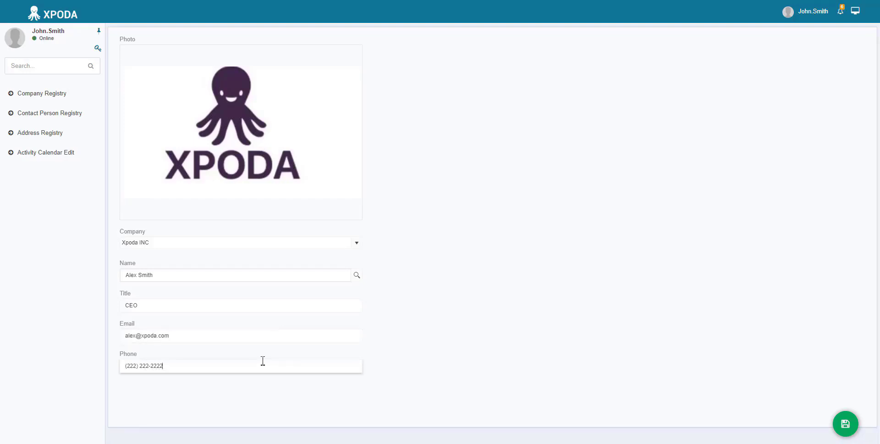
click(844, 425)
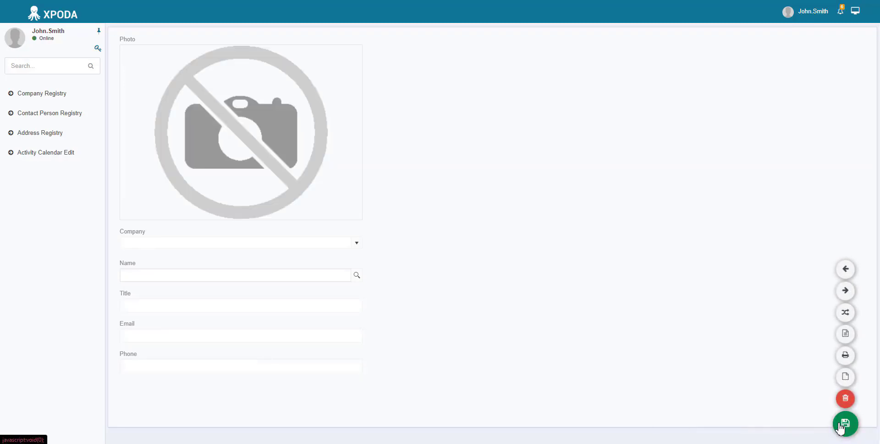
In the Activity Calendar Edit form, select Xpoda as the company and check which contact names are offered.
click(68, 155)
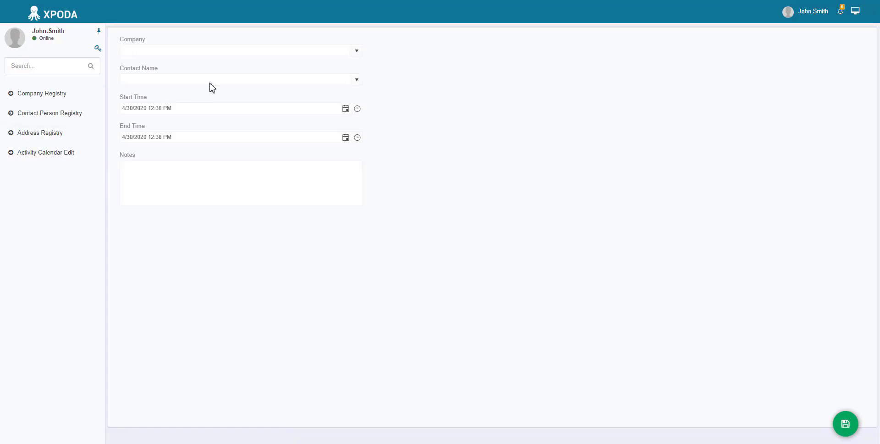
click(356, 53)
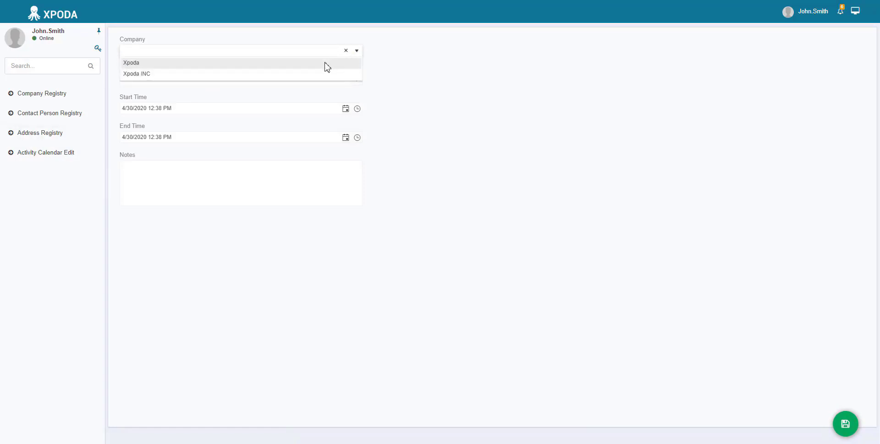
click(327, 67)
click(357, 81)
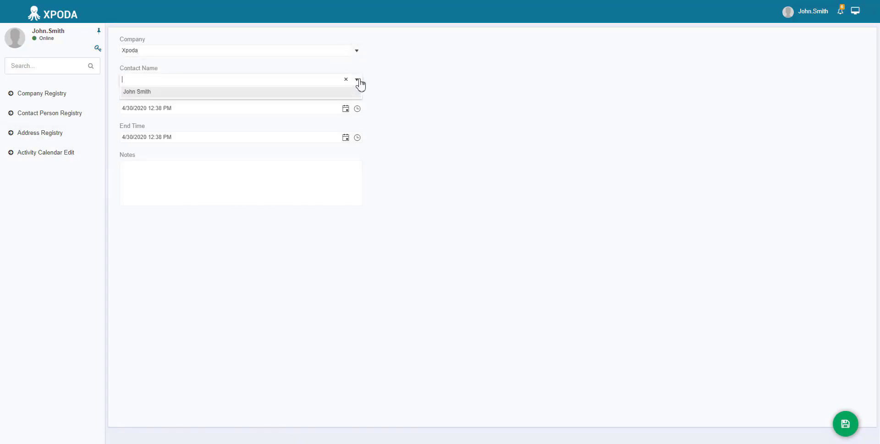
click(384, 65)
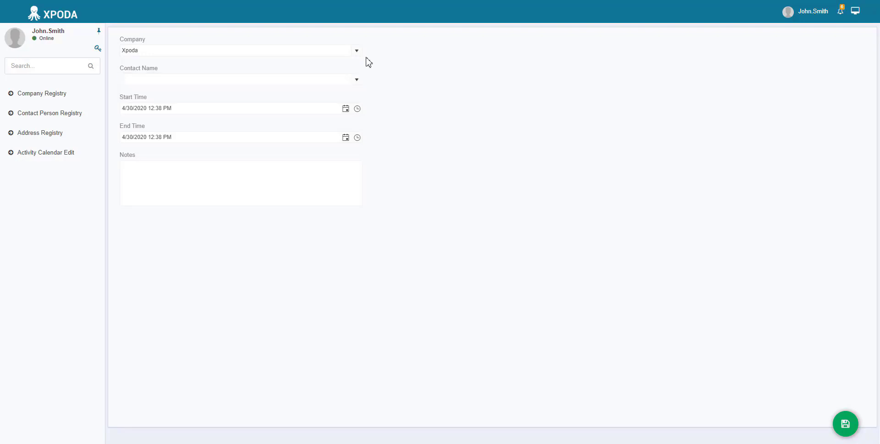
Switch the company to Xpoda INC and check which contact names are offered for it.
click(357, 55)
click(335, 74)
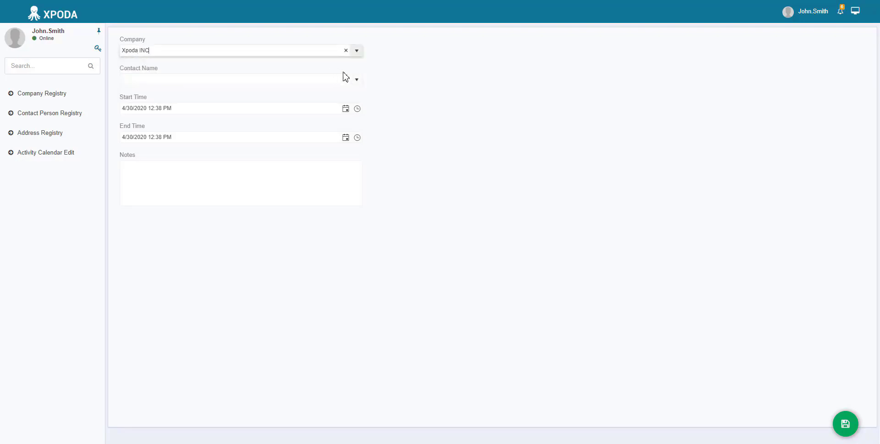
click(357, 81)
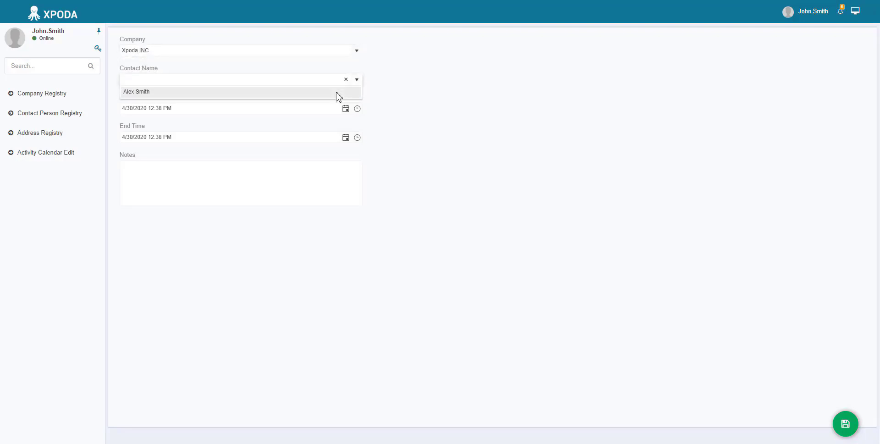
click(388, 97)
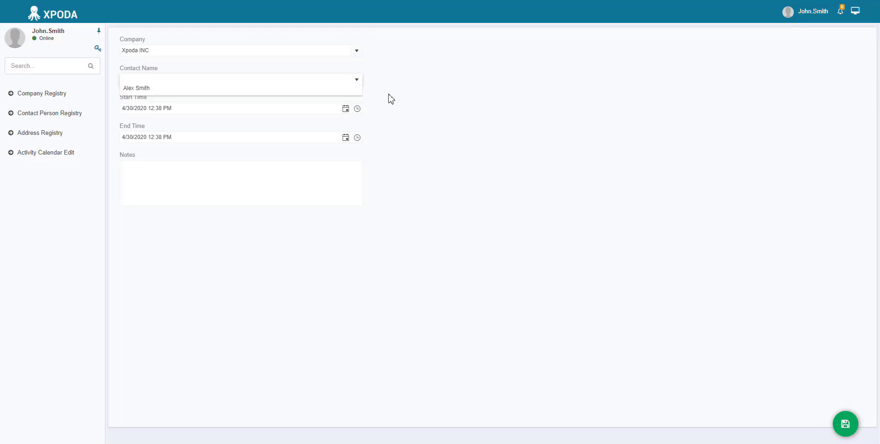